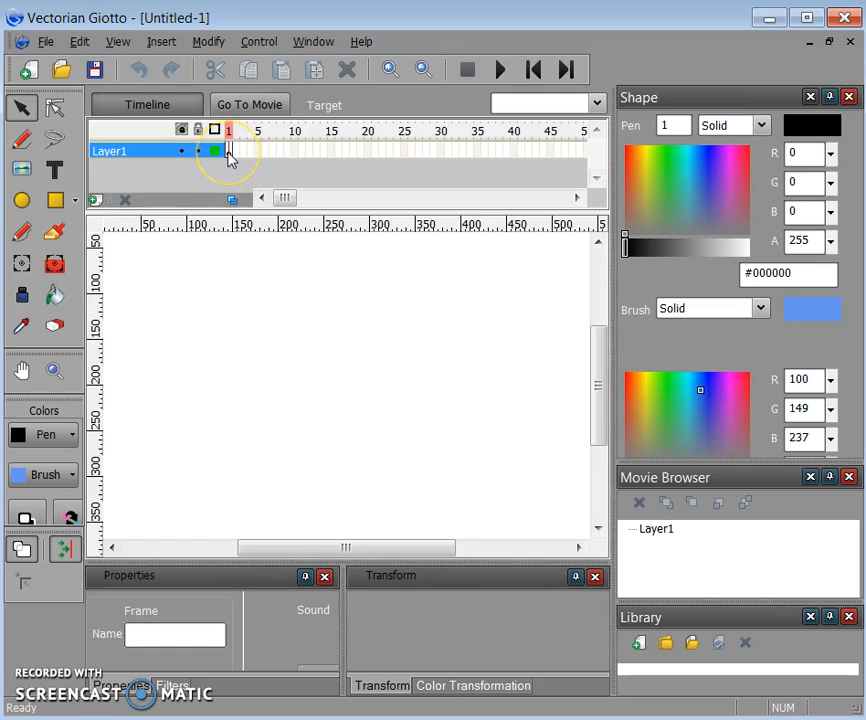
- Insert char_pinkiepie.png from the project folder onto the stage as Bitmap1 on Layer1
left_click(228, 152)
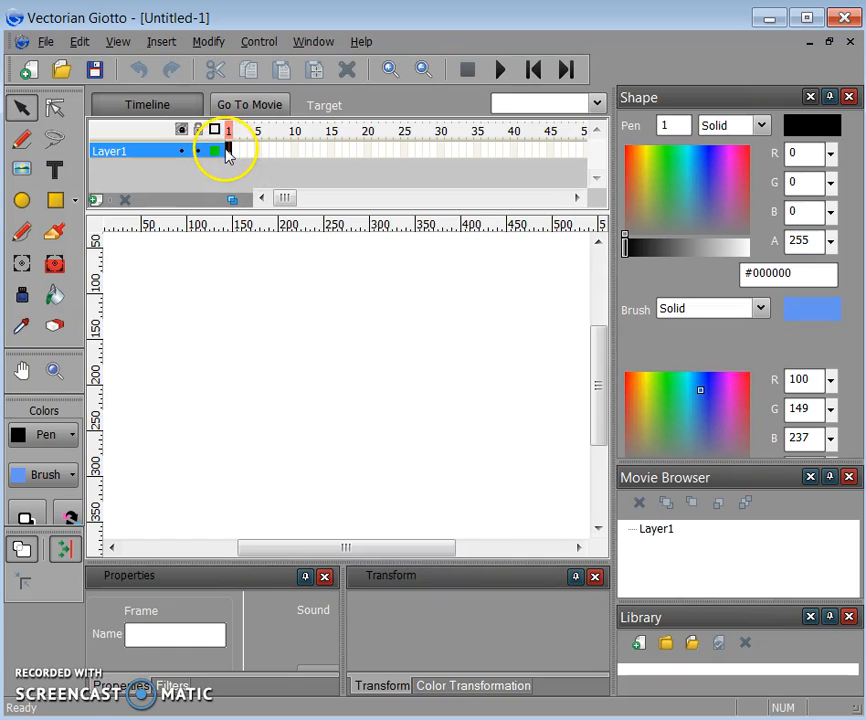
left_click(160, 43)
left_click(204, 123)
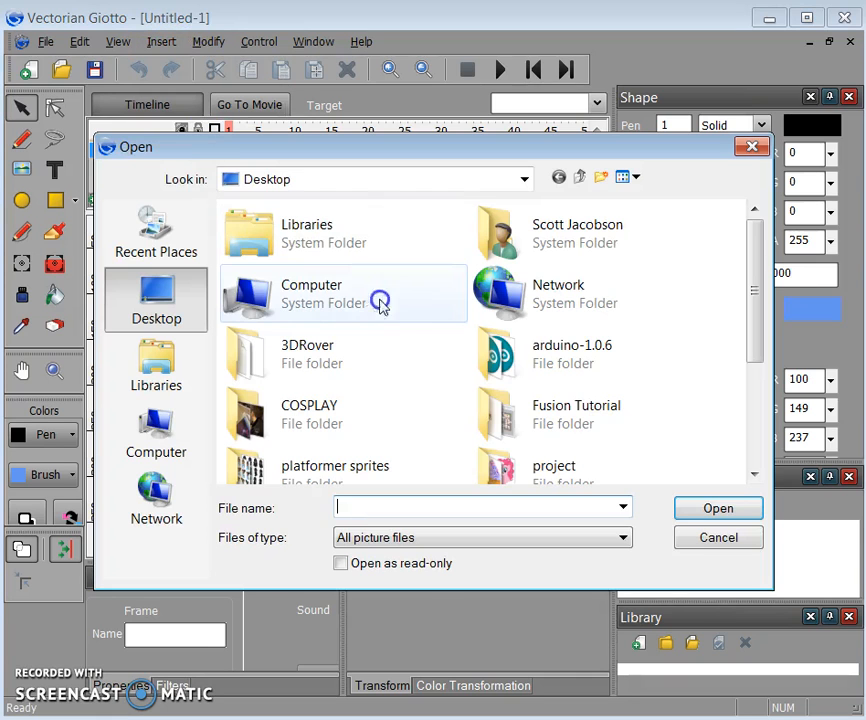
left_click_drag(752, 271, 750, 347)
left_click(527, 330)
double_click(527, 330)
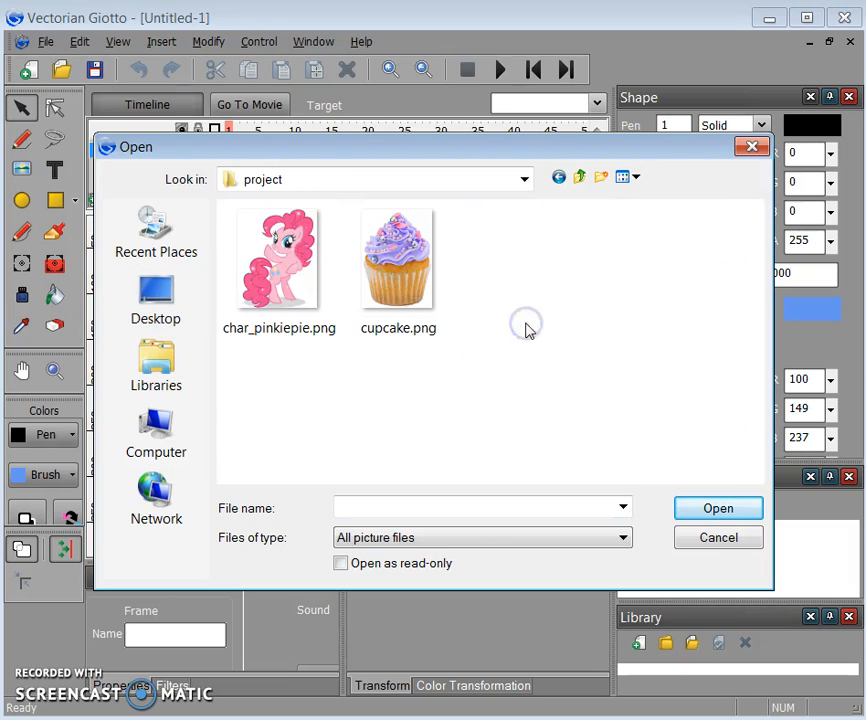
left_click(276, 282)
left_click(719, 511)
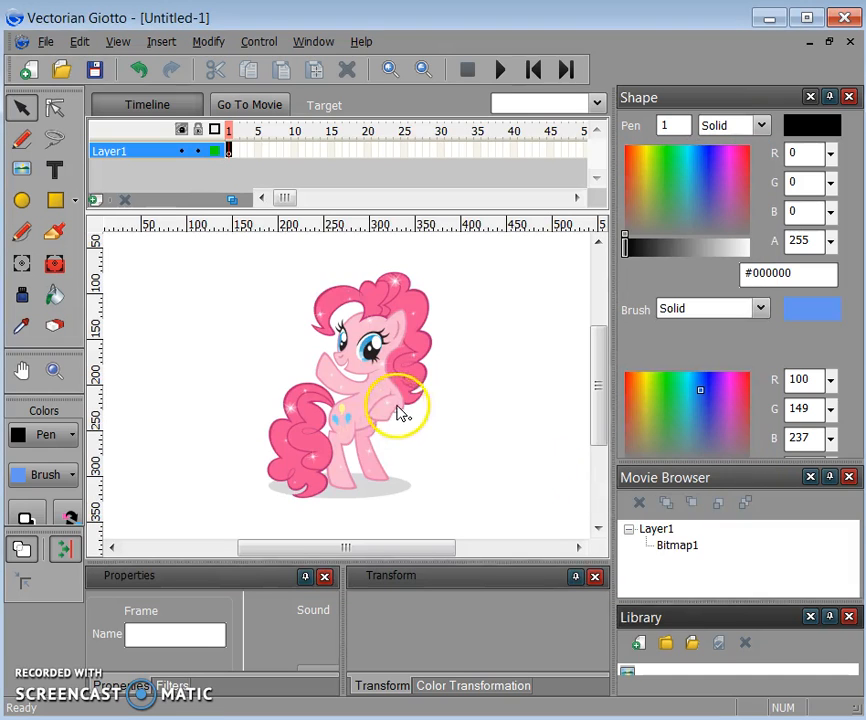
- Drag the pony image left and set the zoom to Fit in Window
left_click(400, 413)
left_click_drag(392, 360, 244, 332)
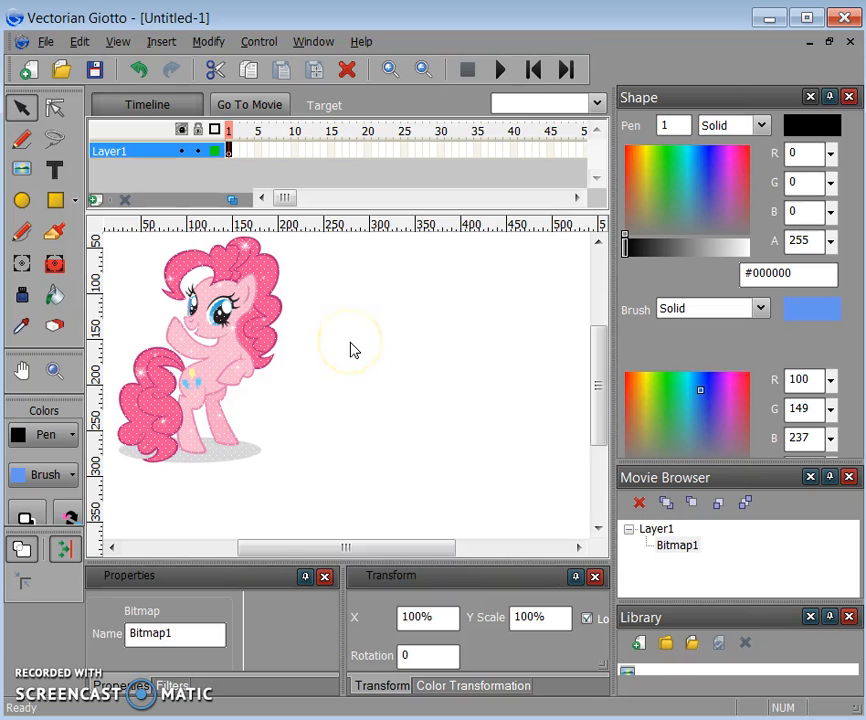
left_click(595, 102)
left_click(577, 124)
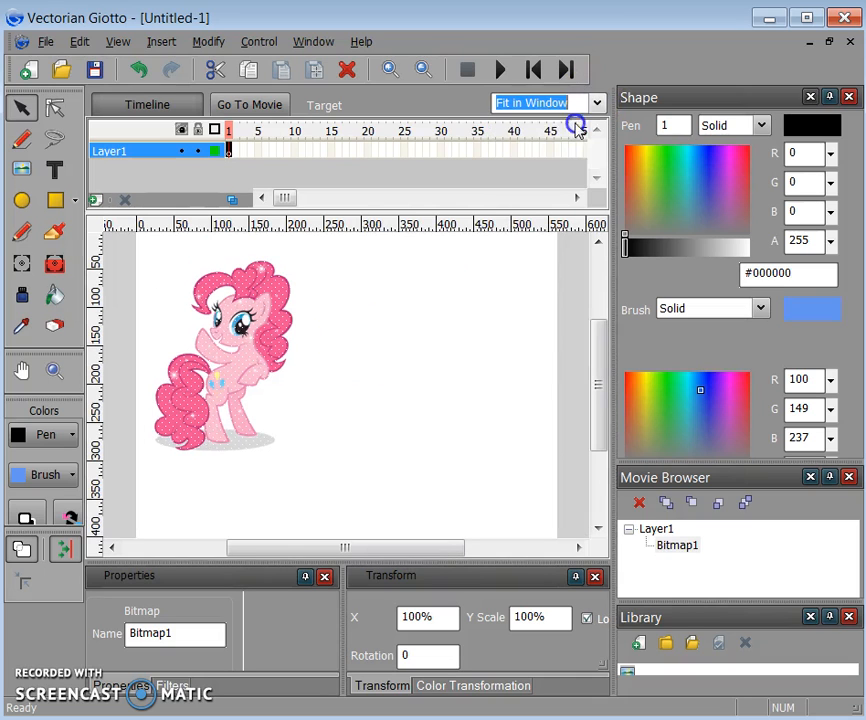
- Nudge the pony further up and left on the stage and reselect it
left_click(232, 358)
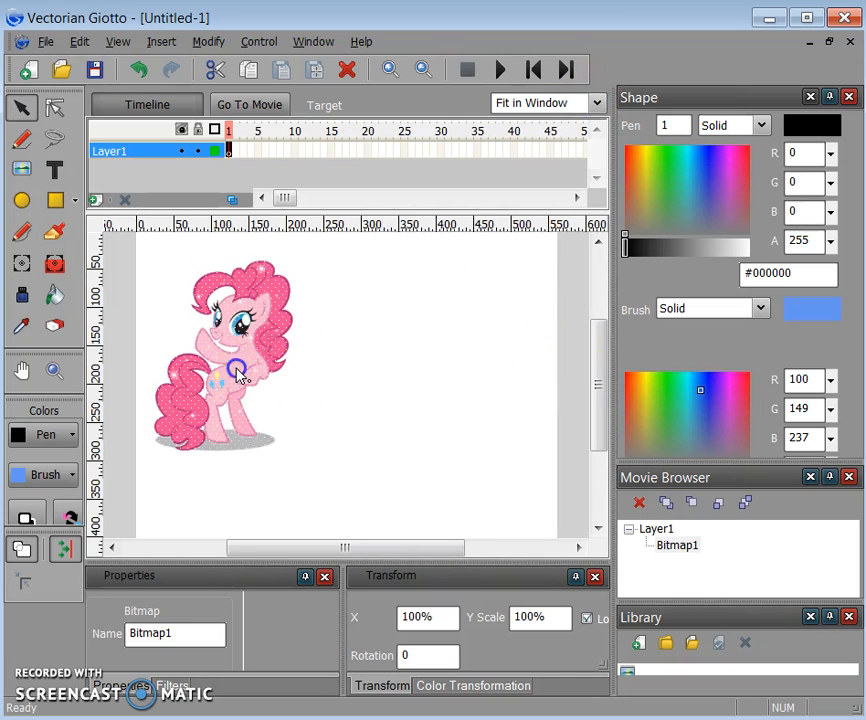
left_click_drag(229, 354, 219, 320)
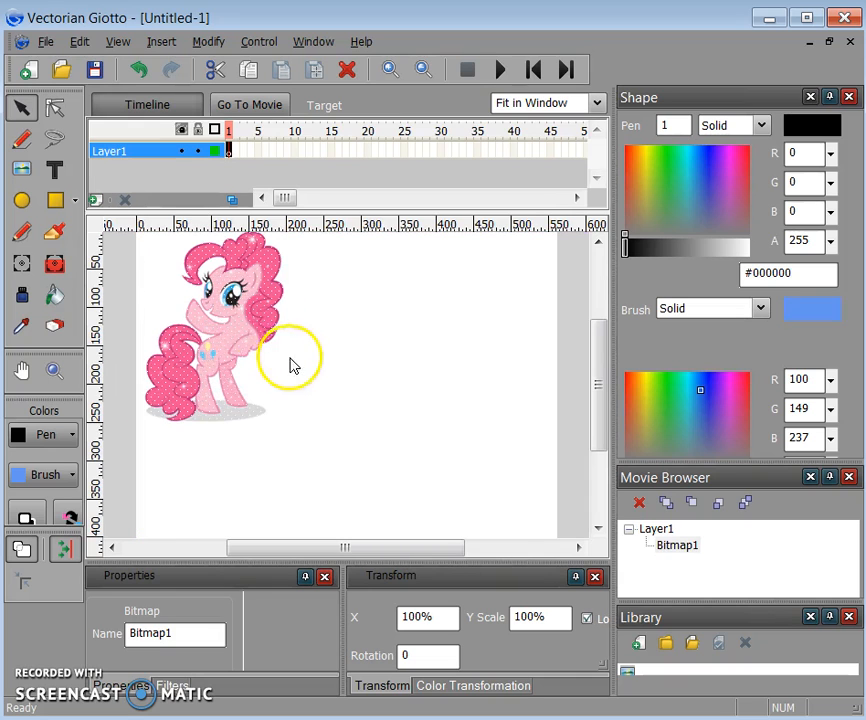
right_click(236, 350)
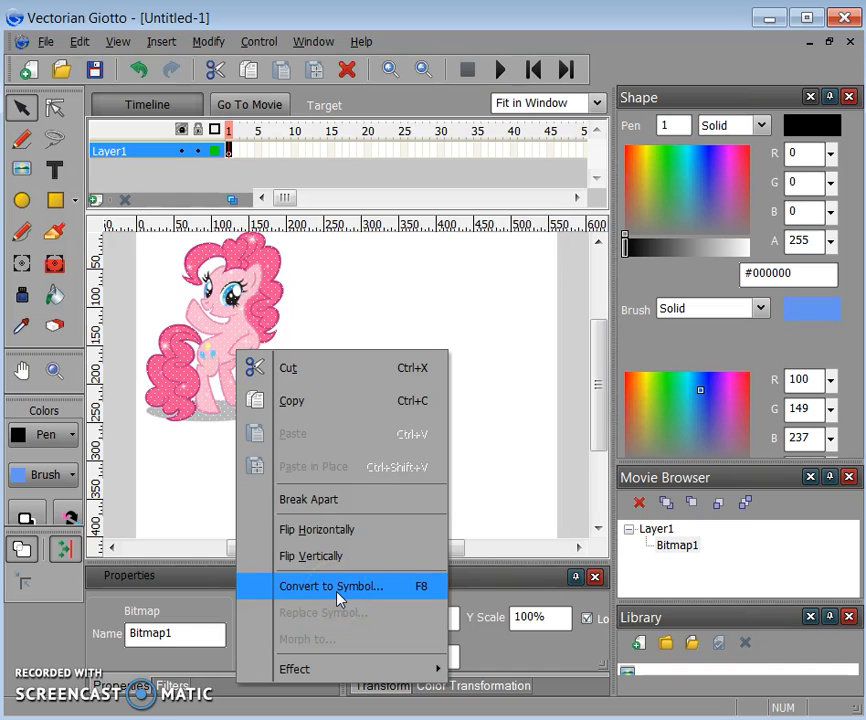
left_click(353, 297)
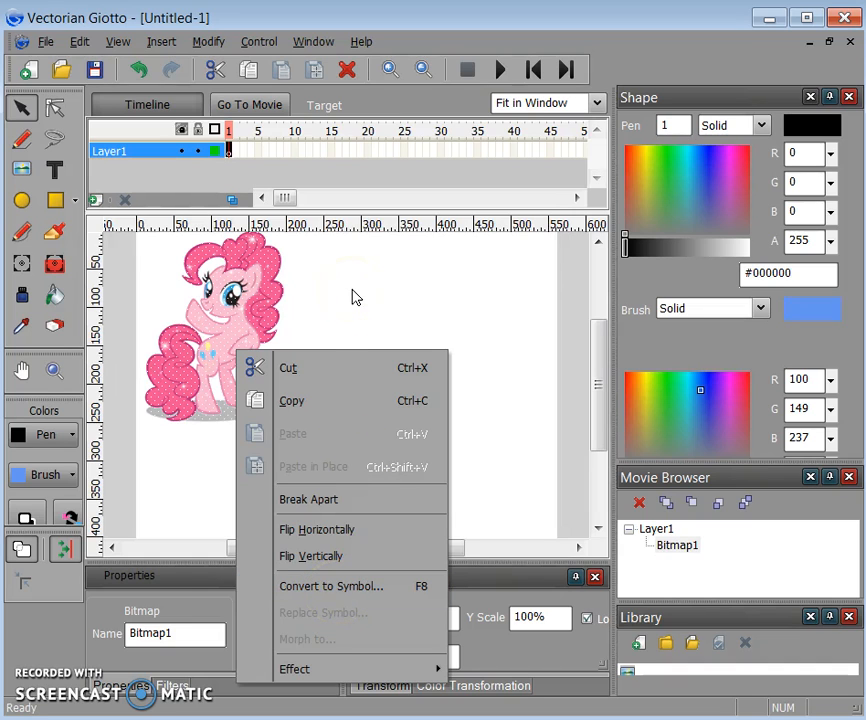
left_click(247, 186)
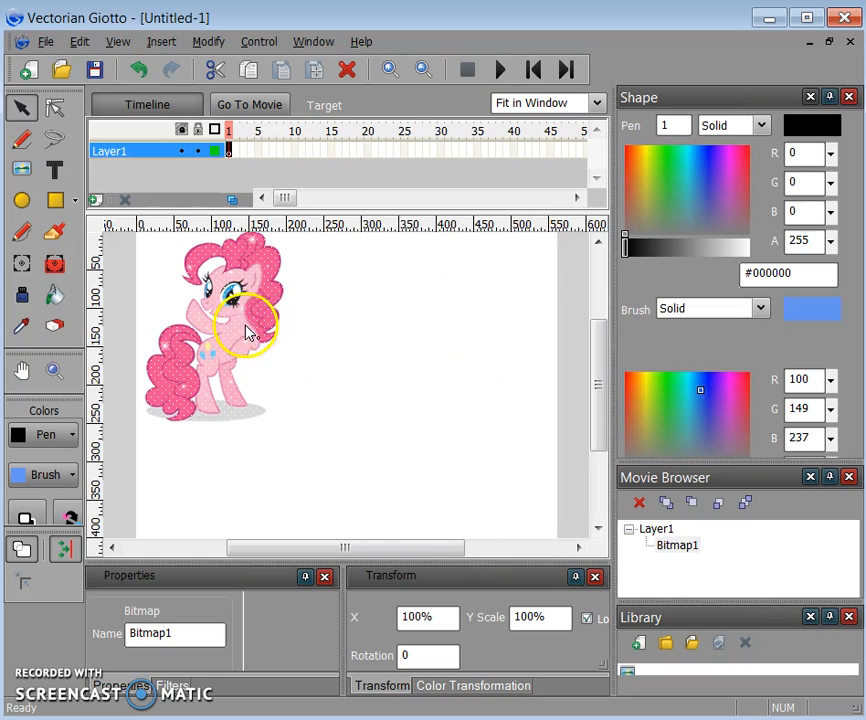
- Add a keyframe at frame 40 on Layer1 and create a motion tween across frames 1–40
right_click(514, 153)
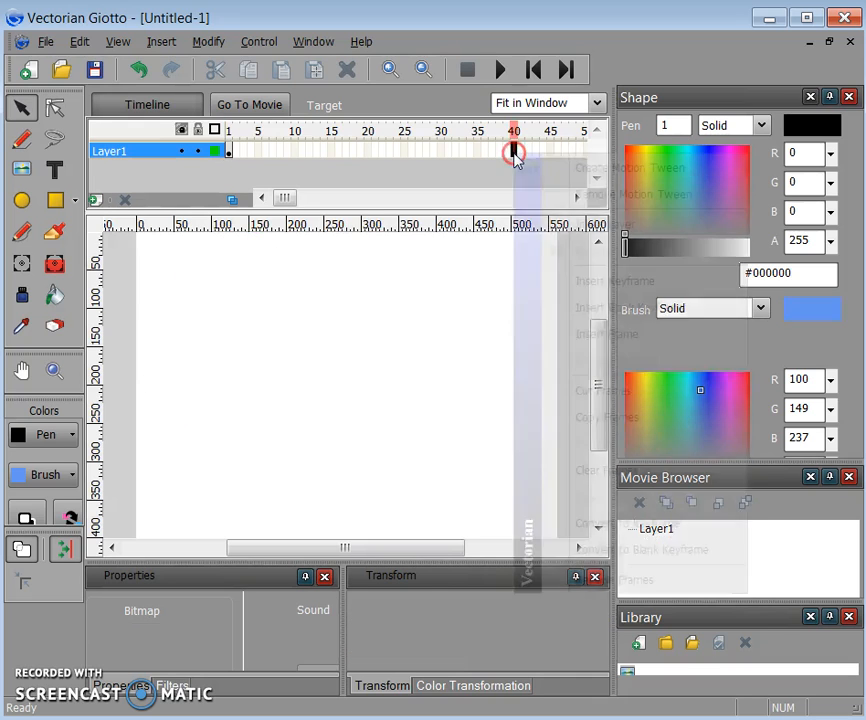
left_click(586, 281)
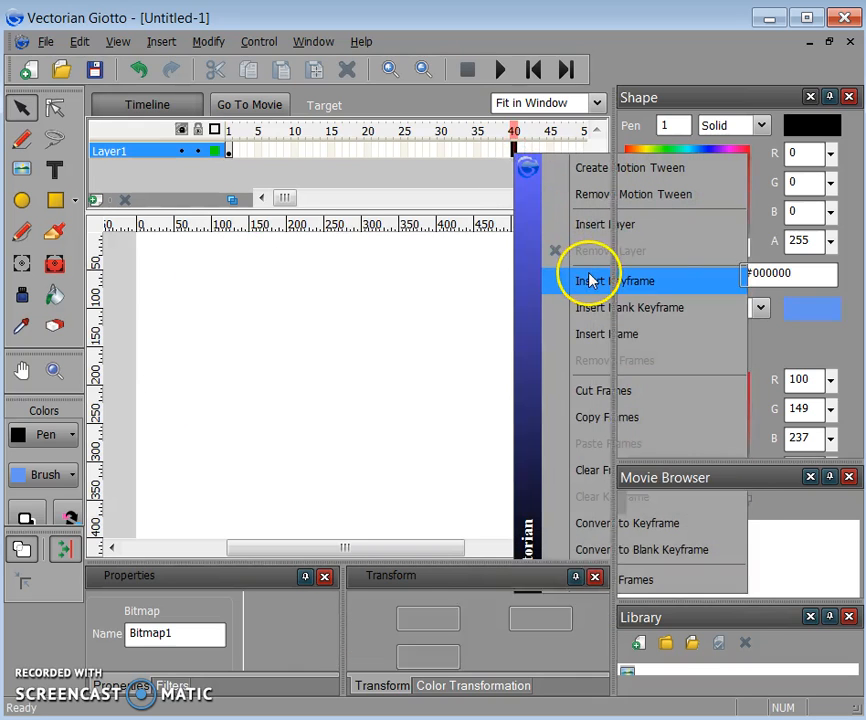
left_click(293, 157)
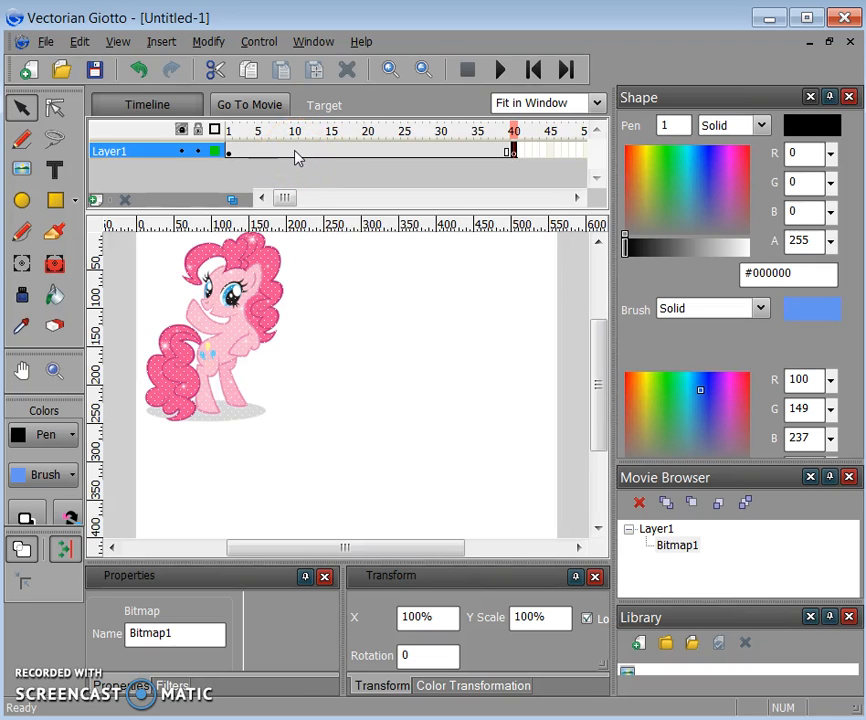
right_click(294, 151)
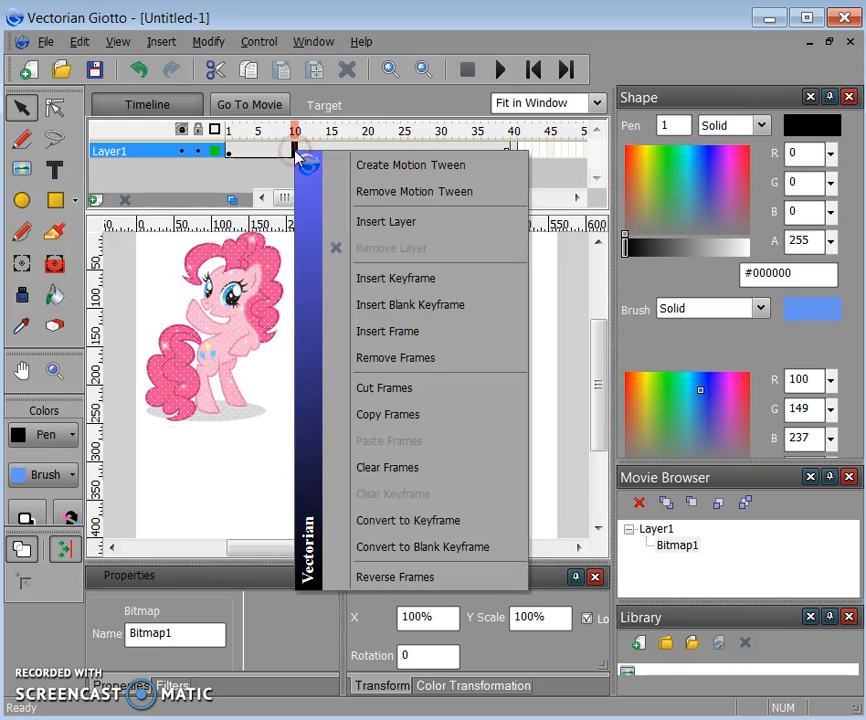
left_click(362, 168)
- Move the pony right at frame 10, lower right at 20, lower left at 30, then rewind and play
left_click(358, 319)
left_click(237, 327)
left_click_drag(237, 327, 505, 330)
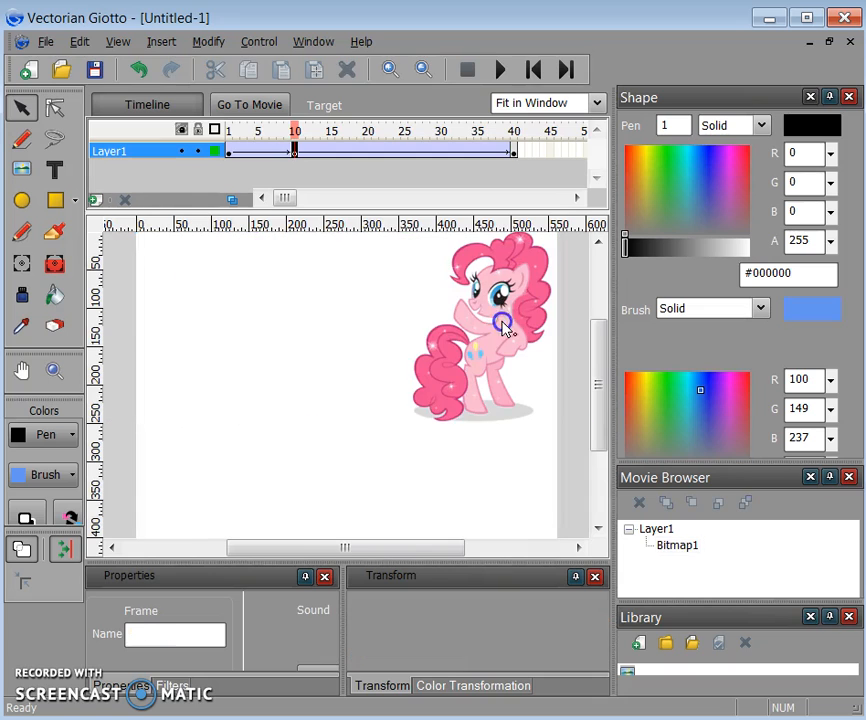
left_click(367, 152)
left_click_drag(421, 280, 513, 398)
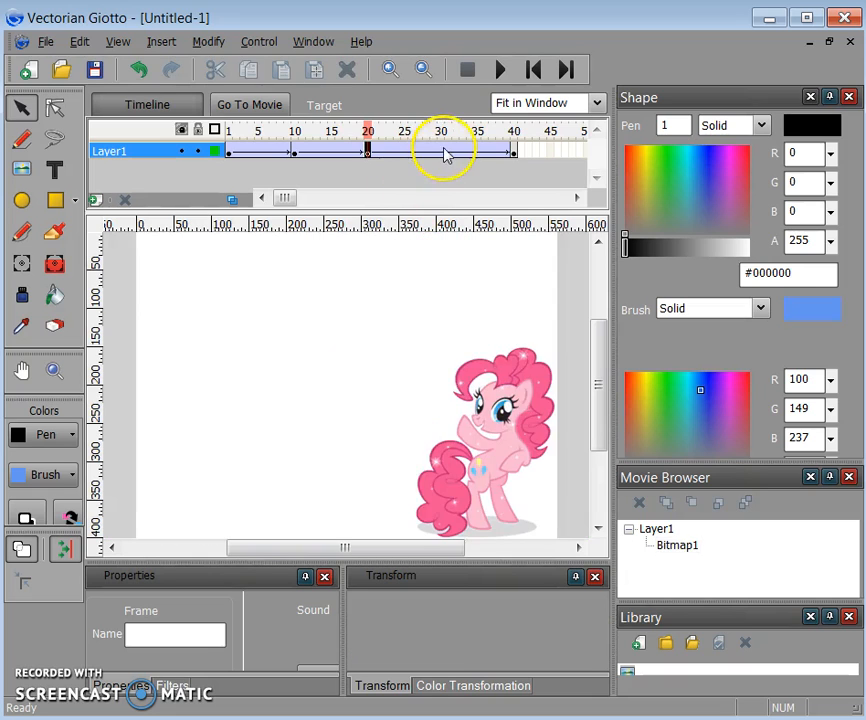
left_click(441, 152)
left_click_drag(392, 318, 259, 387)
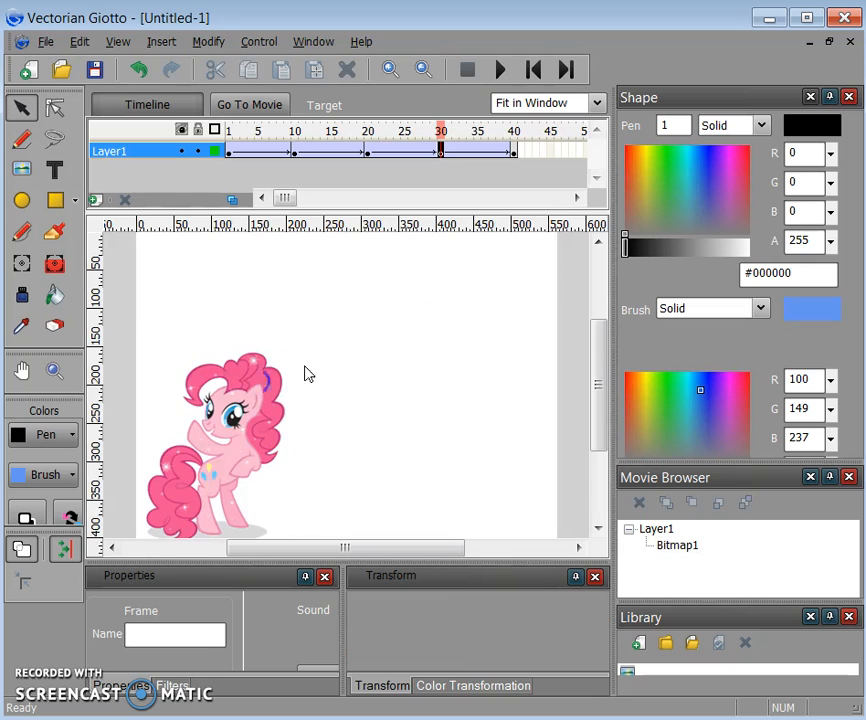
left_click(533, 72)
left_click(499, 72)
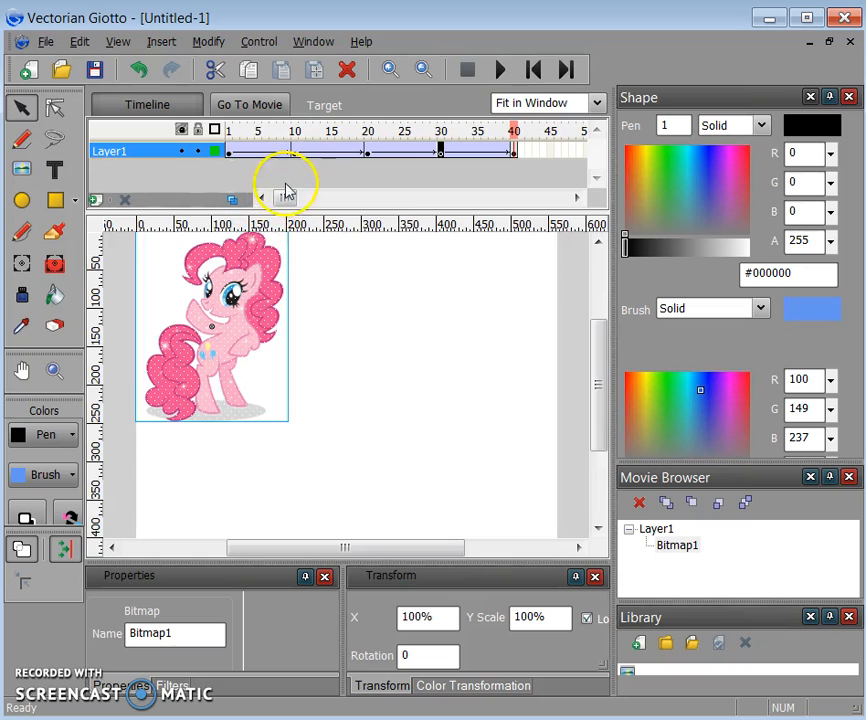
- Hide Layer1 and add a new Layer2, selecting its frame 1
left_click(182, 154)
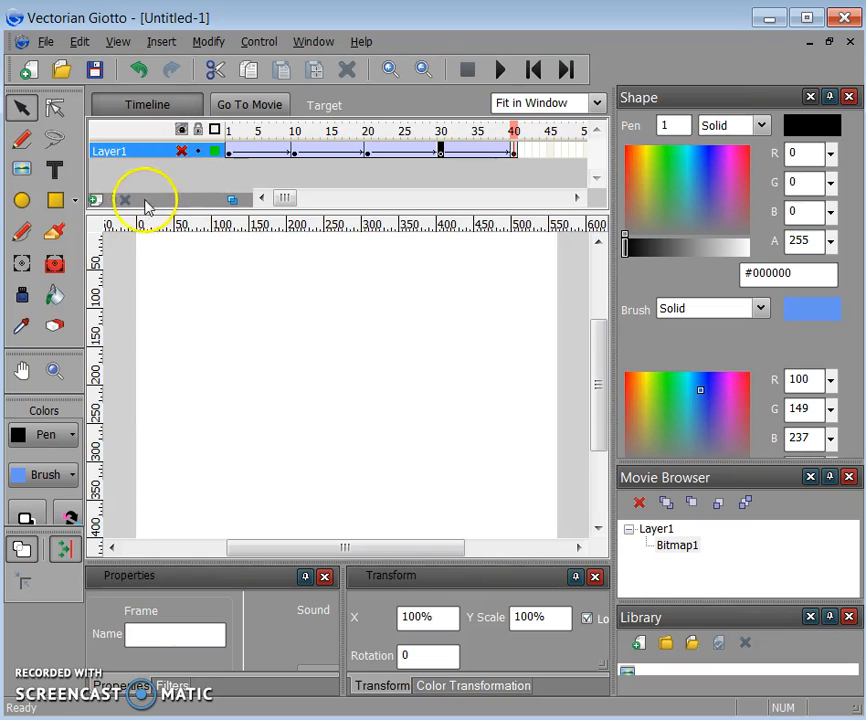
left_click(95, 201)
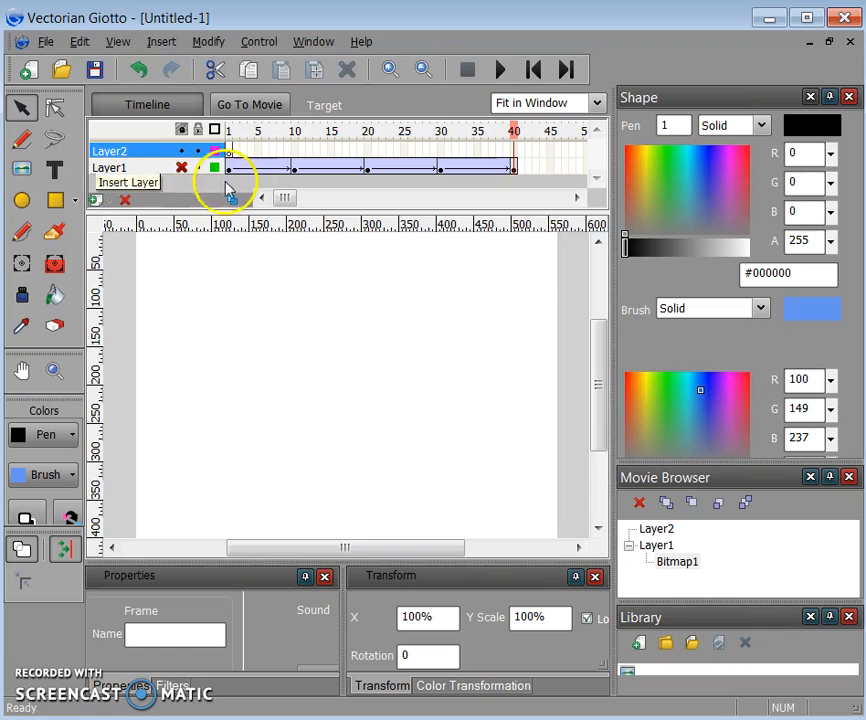
left_click(229, 150)
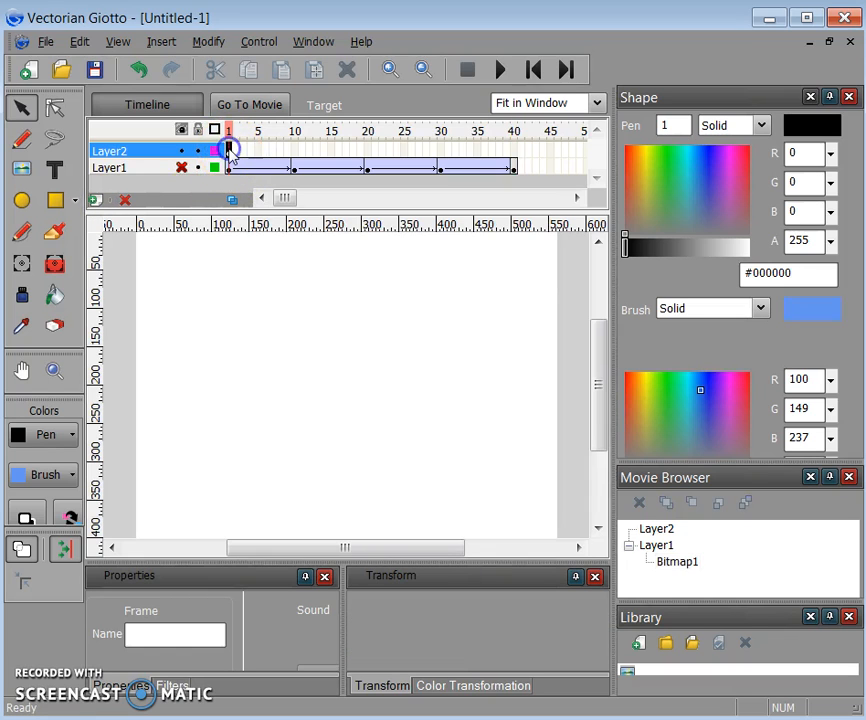
- Insert cupcake.png as Bitmap2 and place it at the stage's lower right
left_click(155, 42)
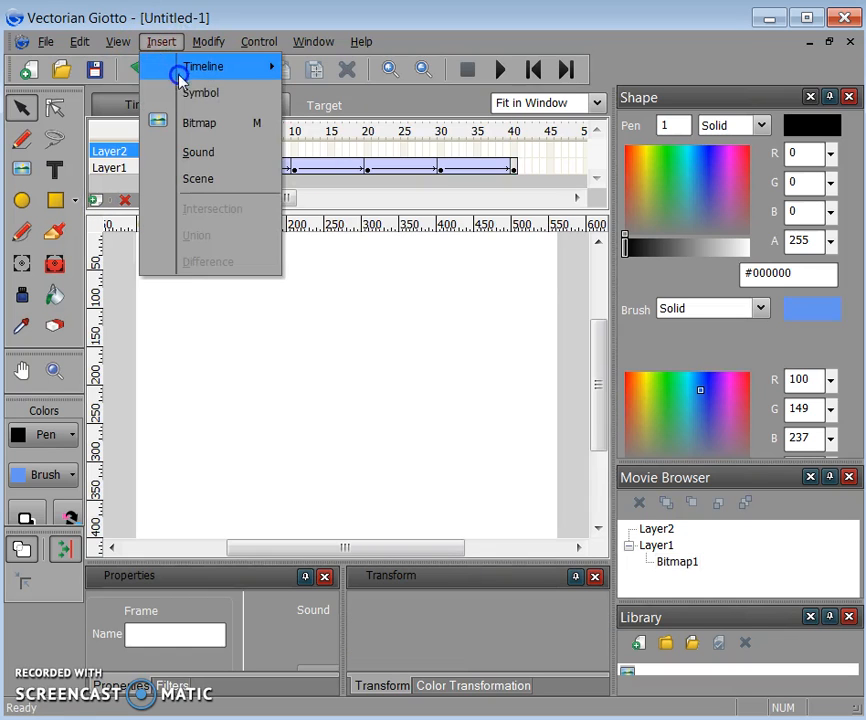
left_click(190, 121)
left_click(385, 218)
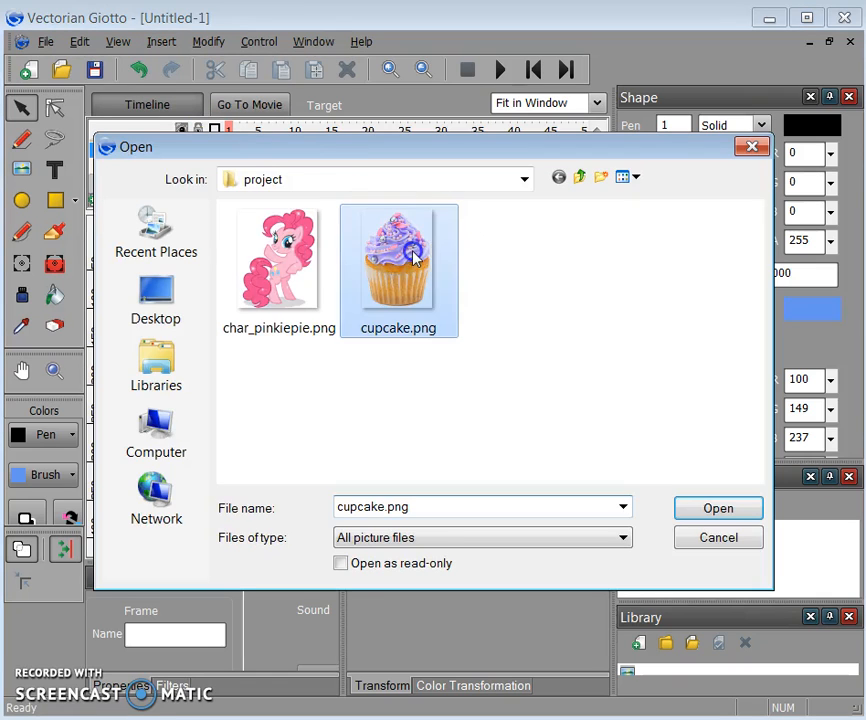
left_click(719, 510)
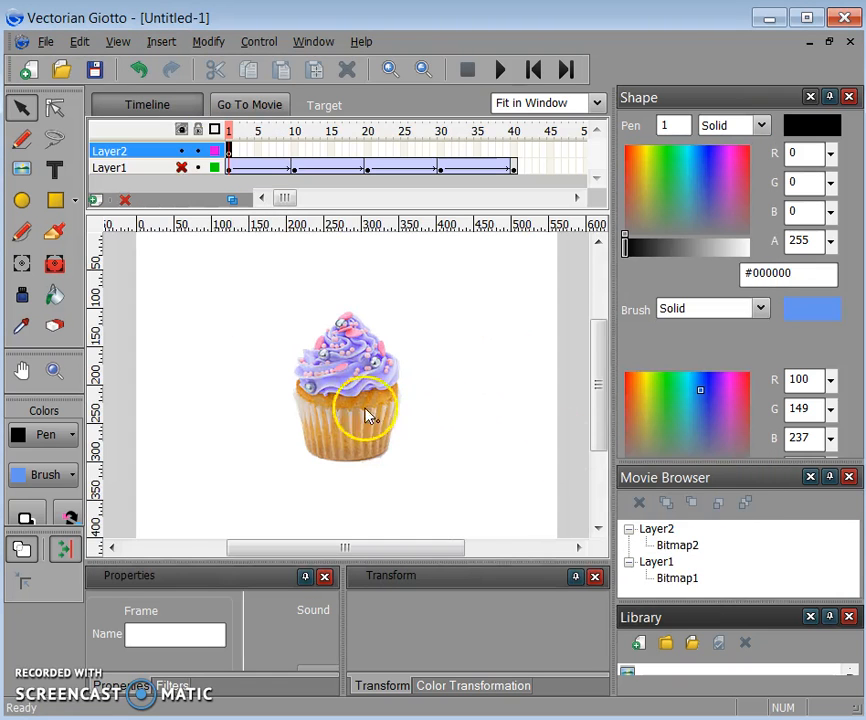
left_click_drag(340, 408, 492, 478)
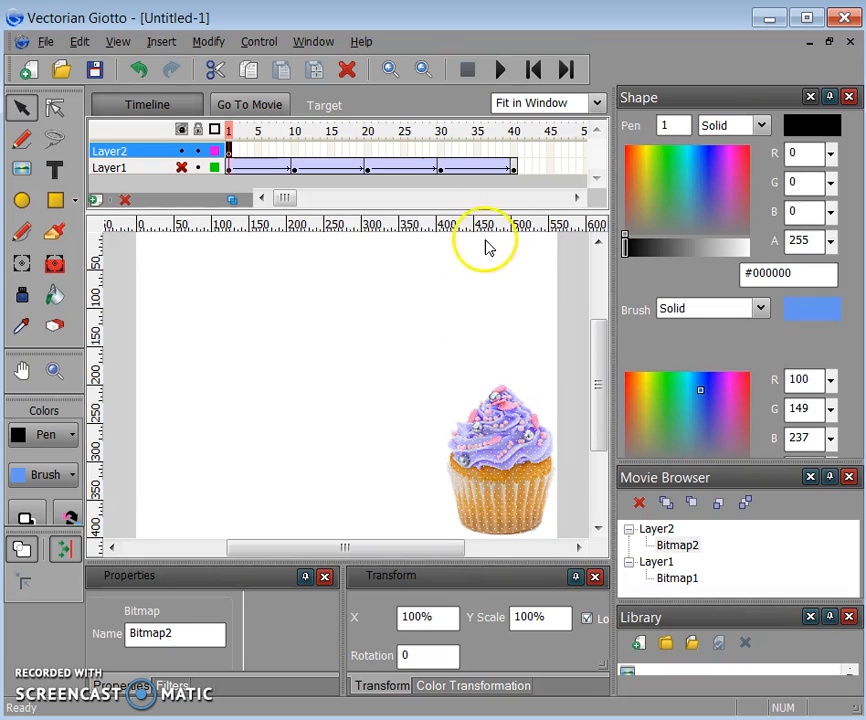
- Add a keyframe at frame 40 on Layer2 and create a motion tween across its frames
right_click(513, 151)
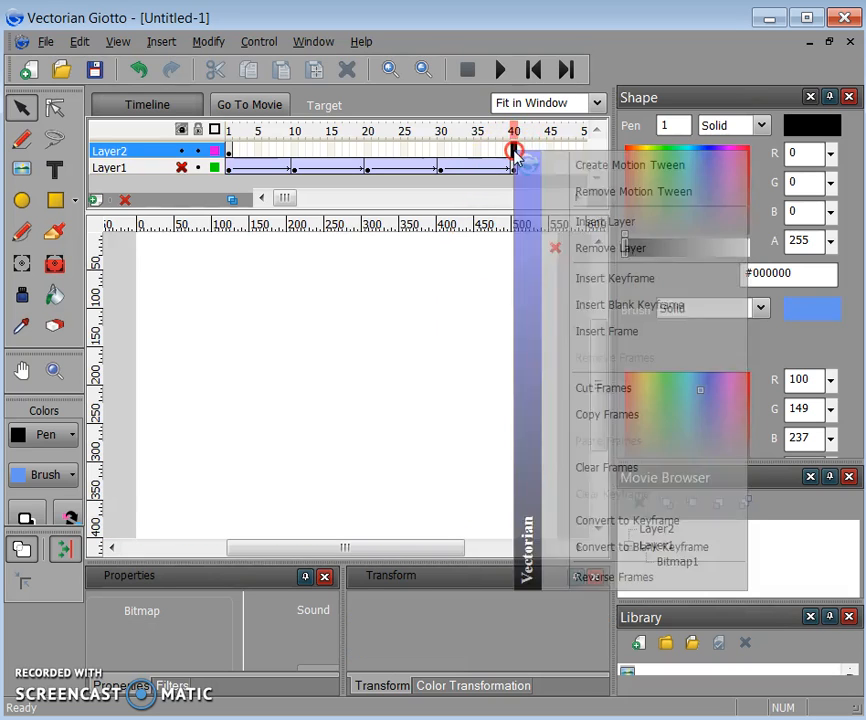
left_click(571, 279)
right_click(294, 150)
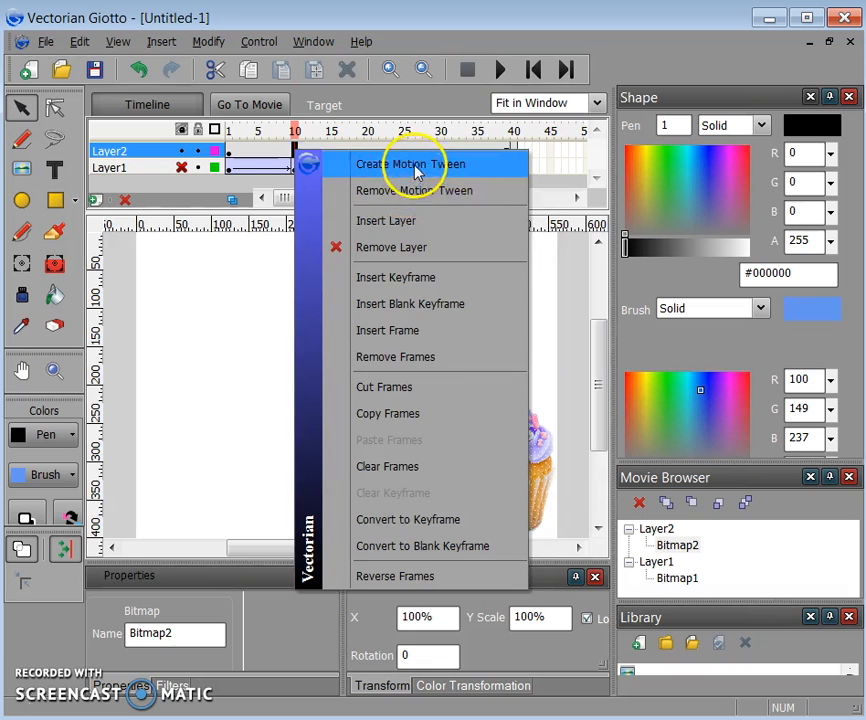
left_click(411, 166)
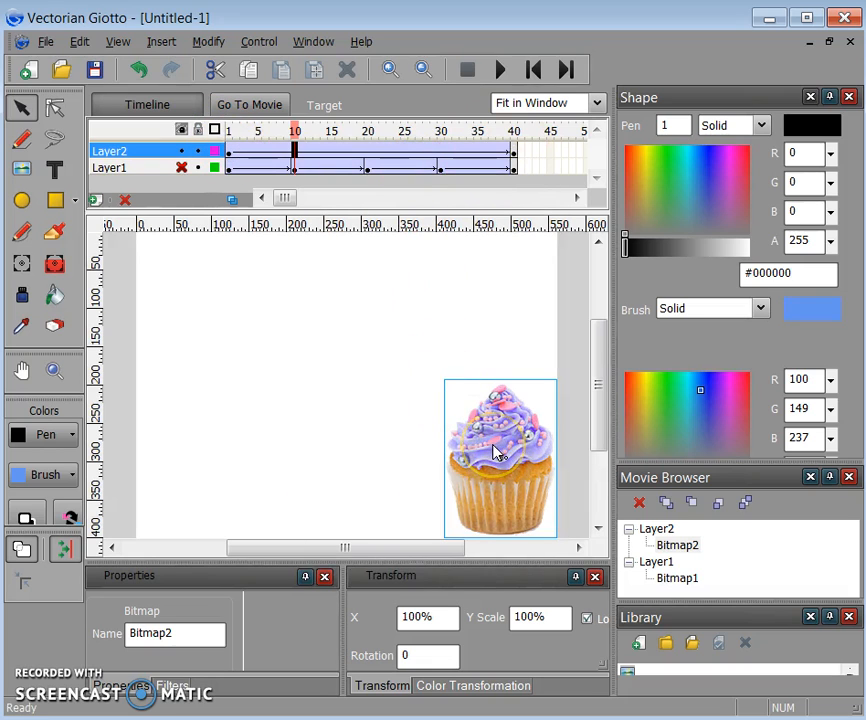
- Move the cupcake bottom-left at frame 10, top-left at 20, top-right at 30
left_click_drag(493, 452, 190, 450)
left_click(365, 182)
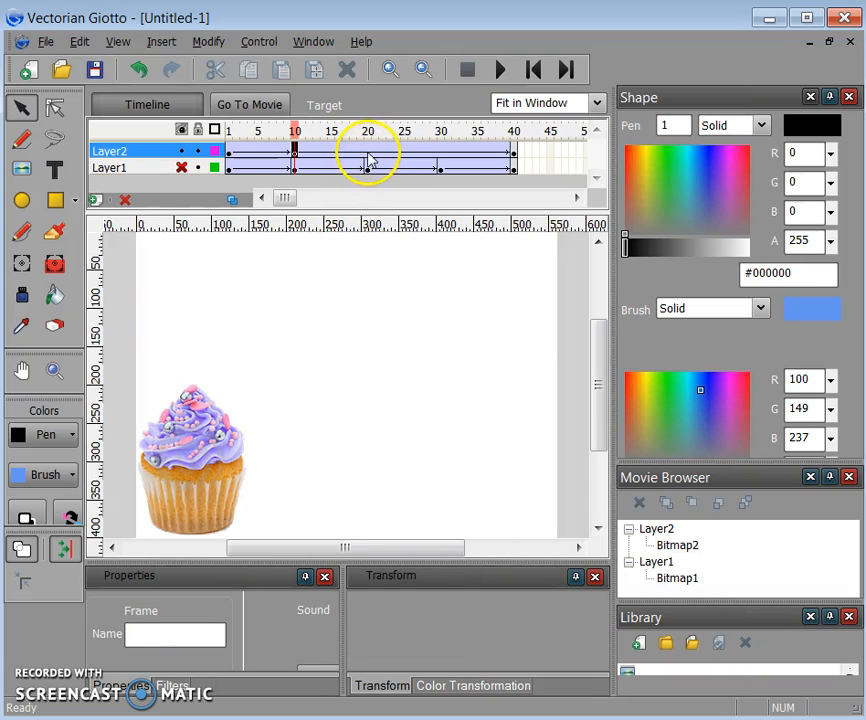
left_click(368, 151)
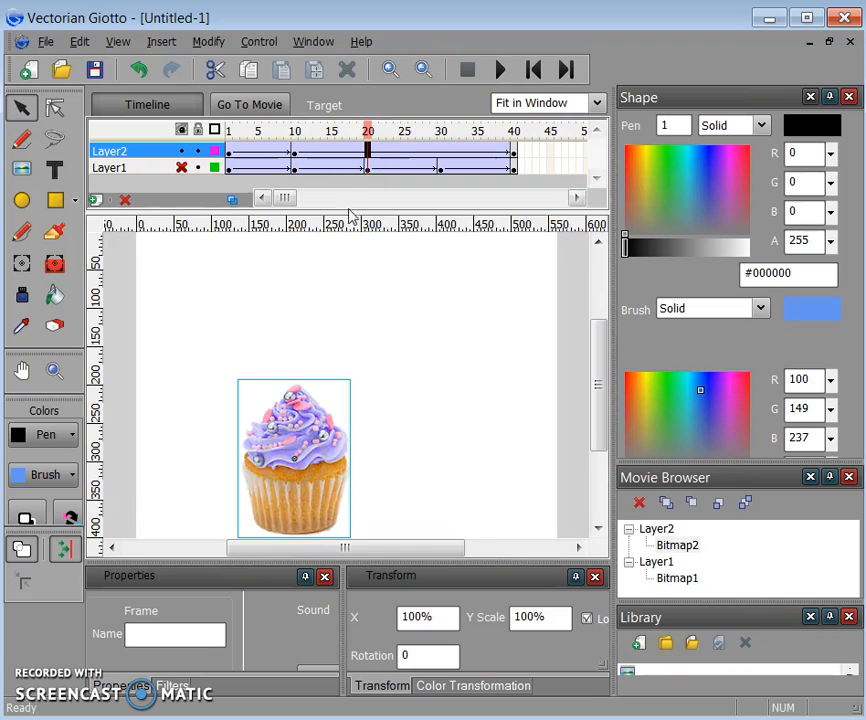
left_click_drag(309, 414, 205, 288)
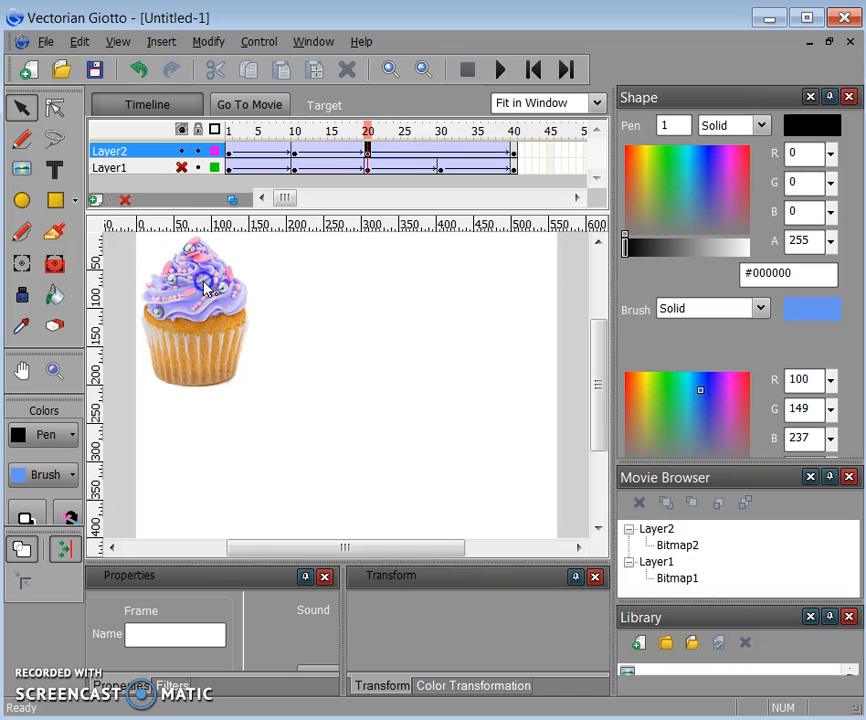
left_click(443, 148)
left_click(367, 312)
left_click_drag(350, 364, 505, 293)
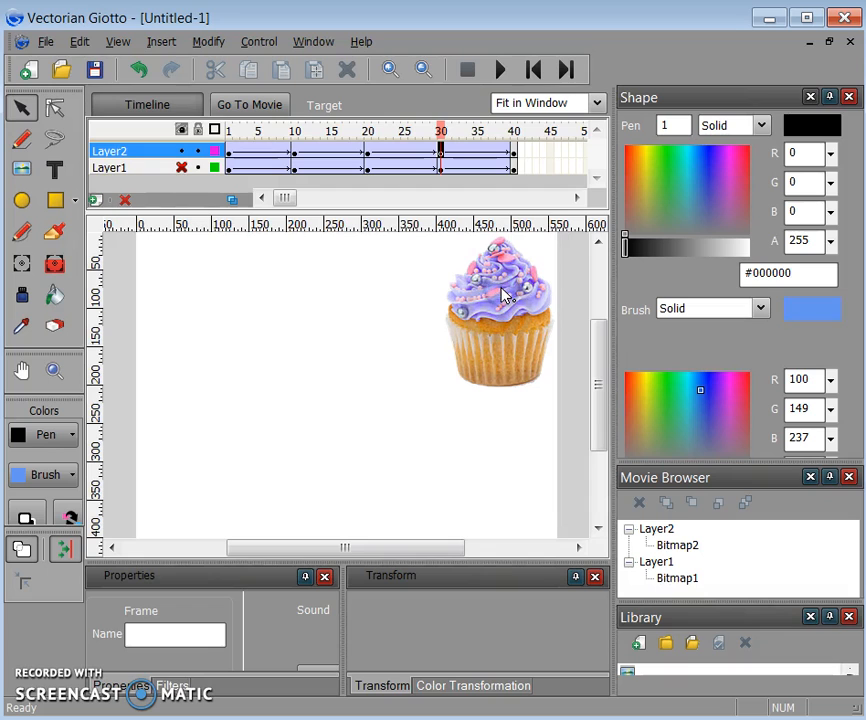
left_click(181, 151)
- Show the pony layer again, rewind to frame 1 and play the animation preview
left_click(181, 151)
left_click(182, 167)
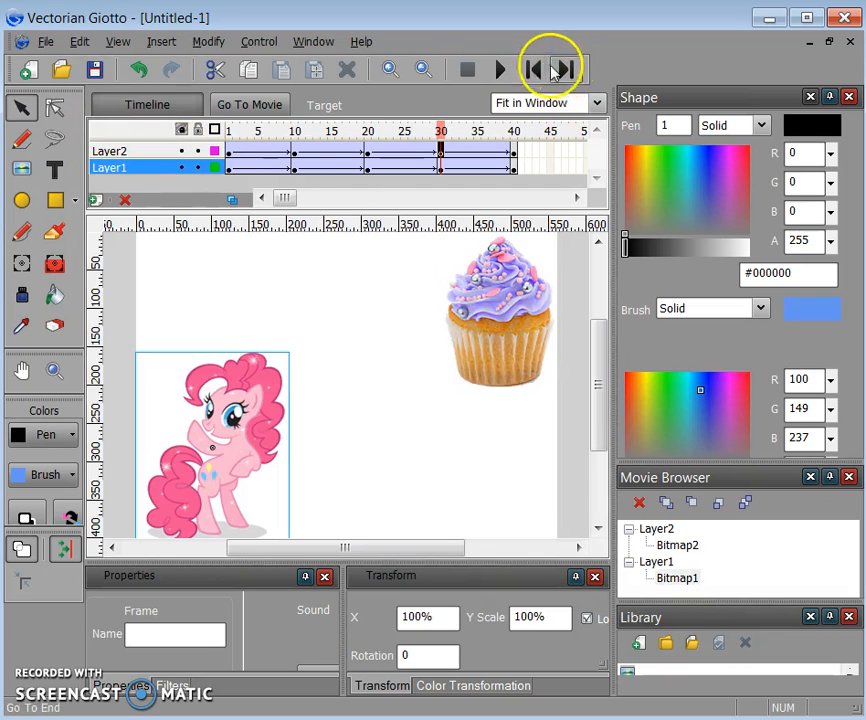
left_click(532, 69)
left_click(500, 69)
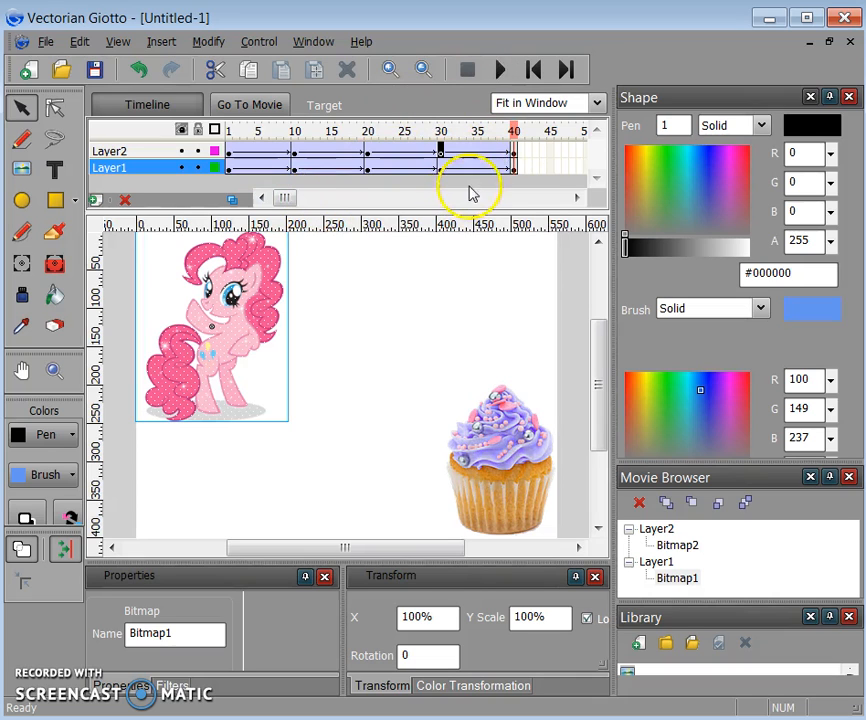
- Hide Layer2 and Layer1, add Layer3 and move it to the top of the stack
left_click(181, 150)
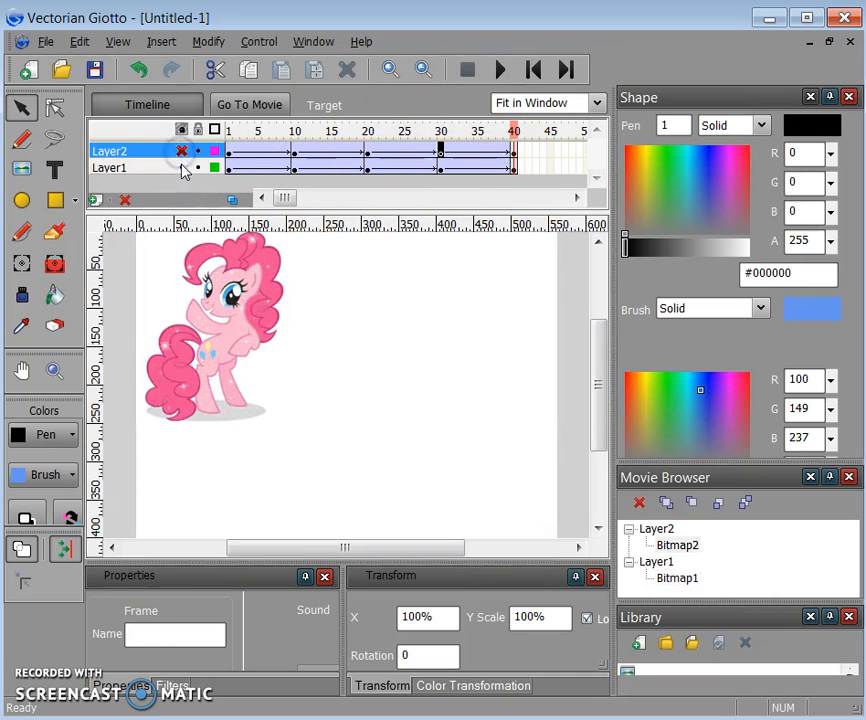
left_click(181, 167)
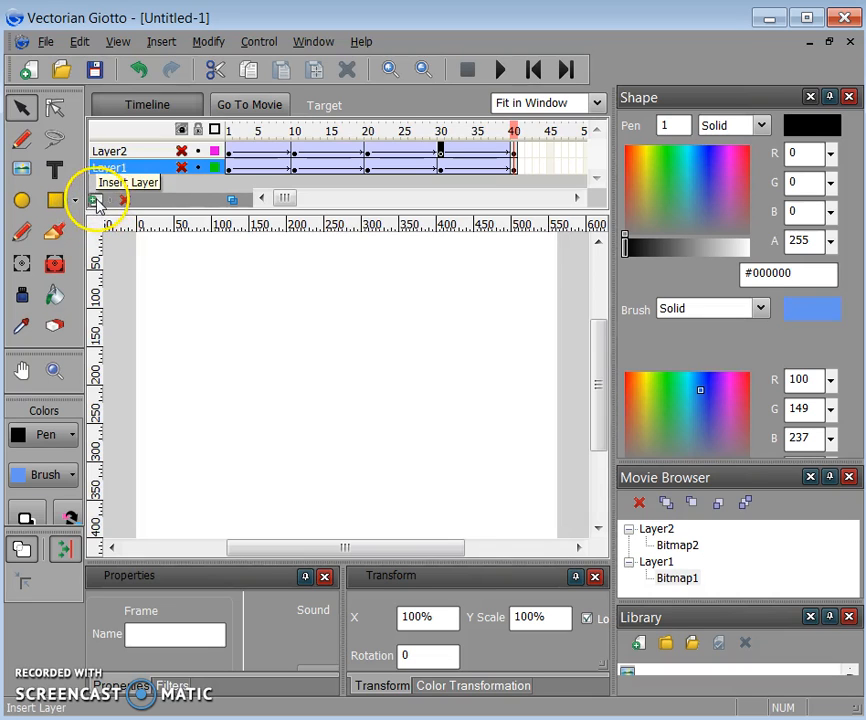
left_click(95, 200)
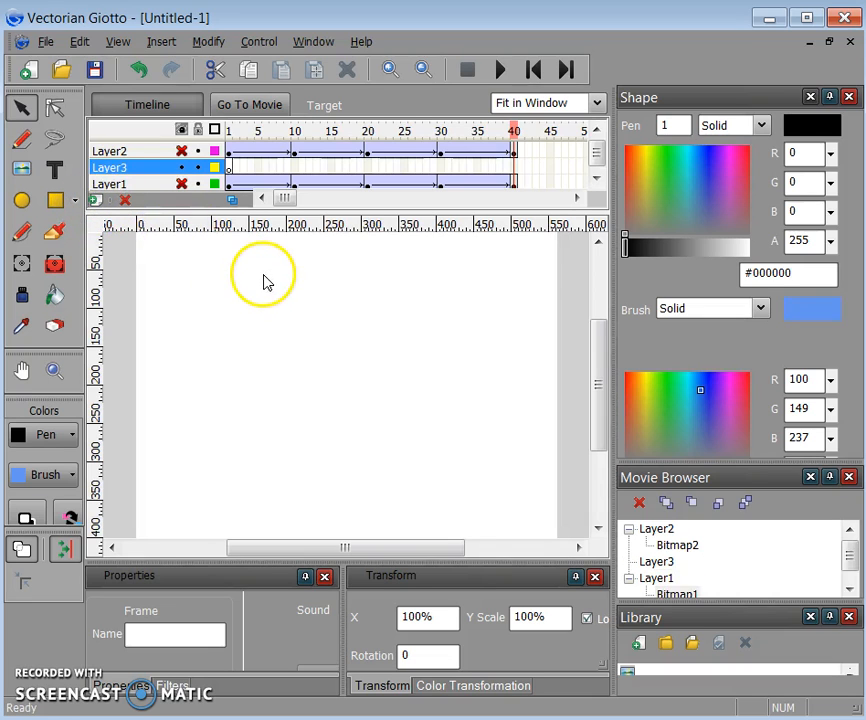
left_click_drag(117, 168, 114, 152)
left_click(229, 153)
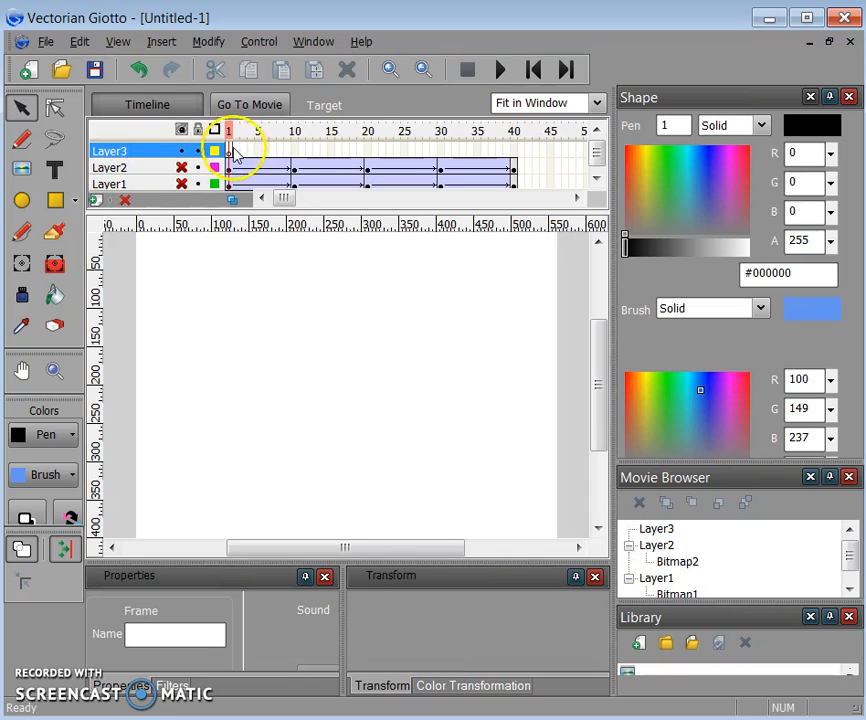
- Save As with the file name 'logo', creating logo.vgd in the project folder
left_click(66, 74)
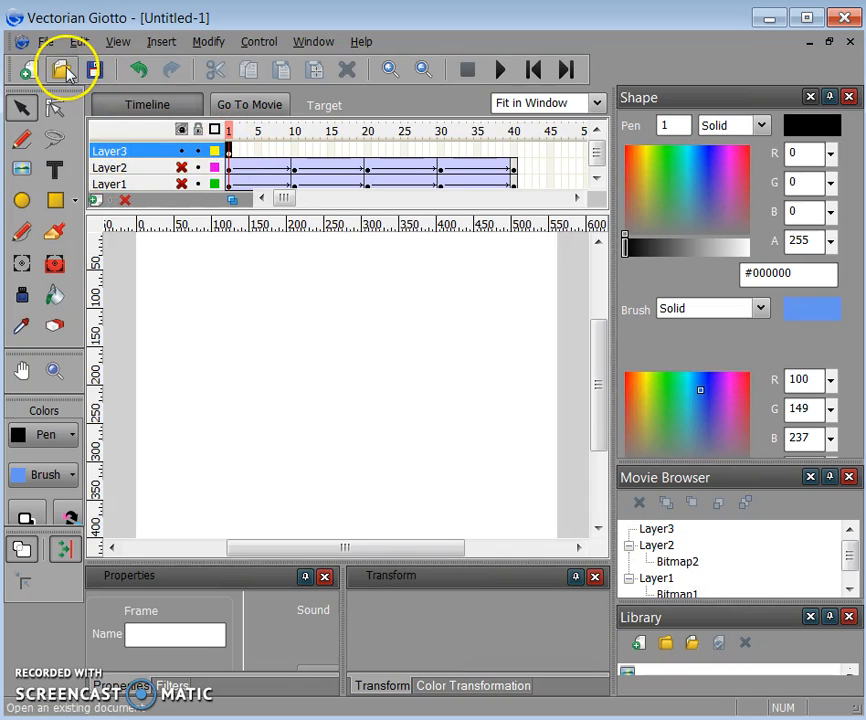
left_click(44, 42)
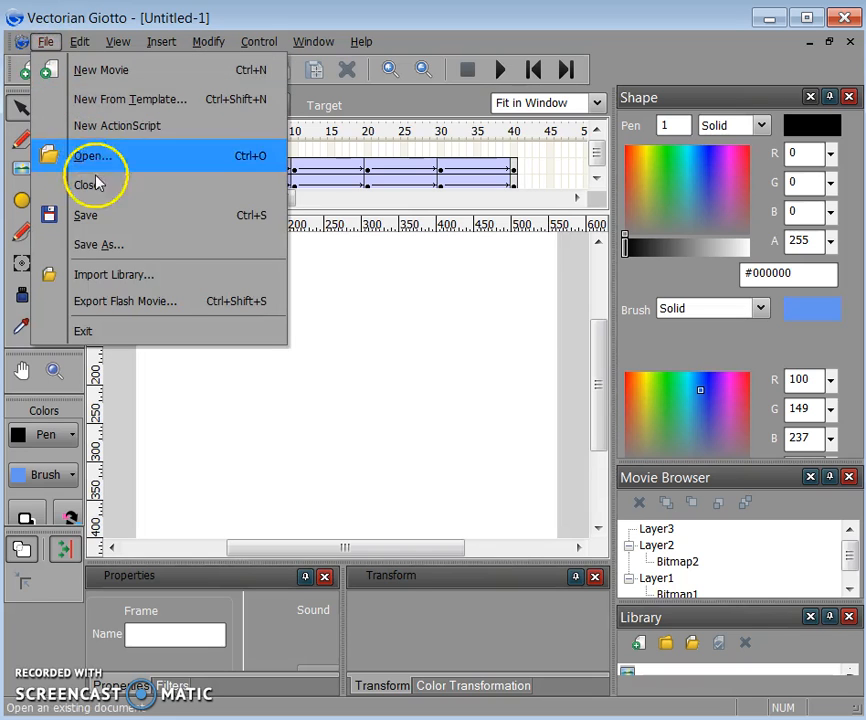
left_click(100, 245)
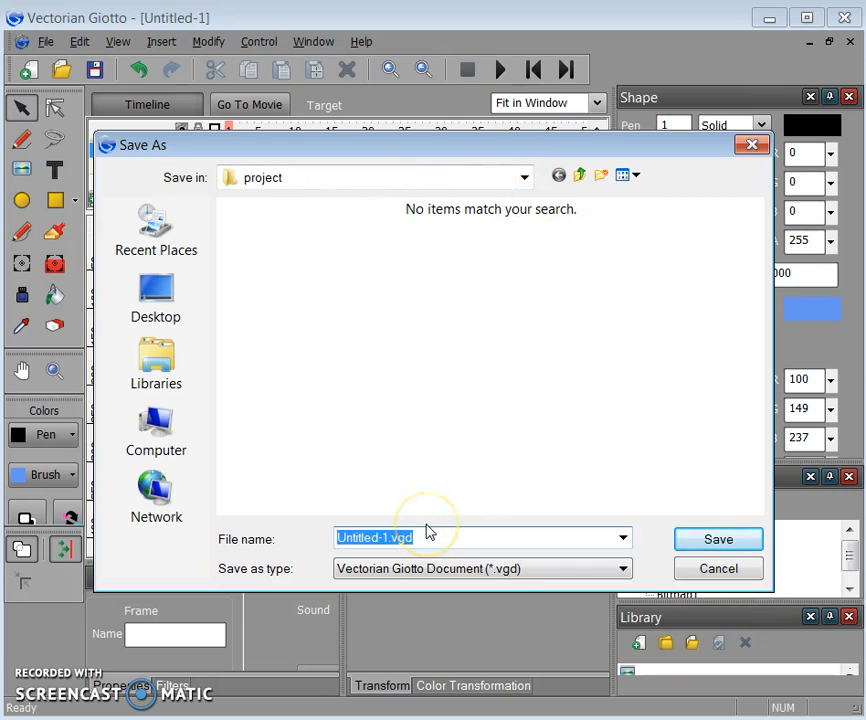
type("logo")
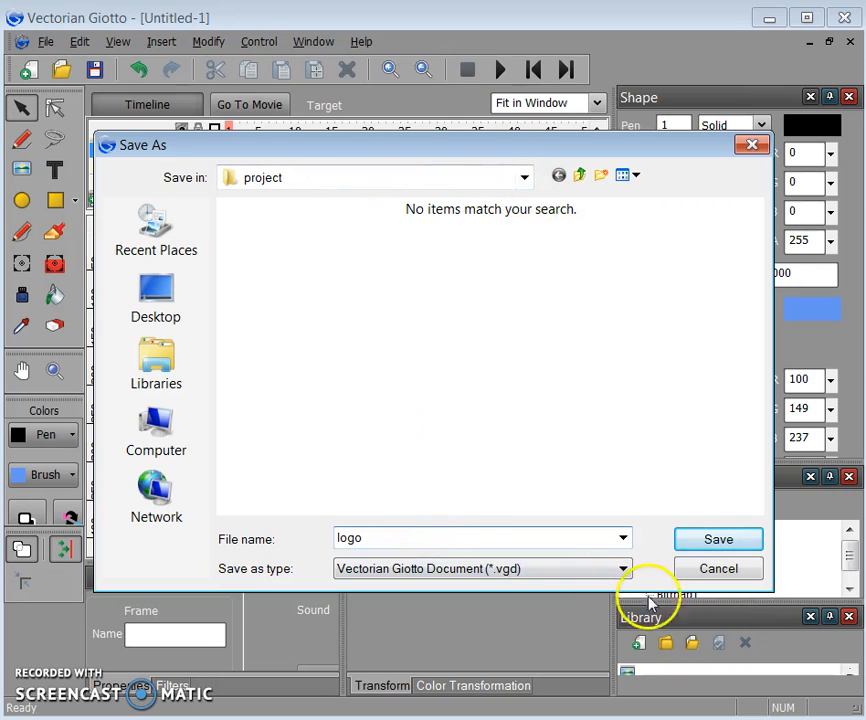
left_click(716, 542)
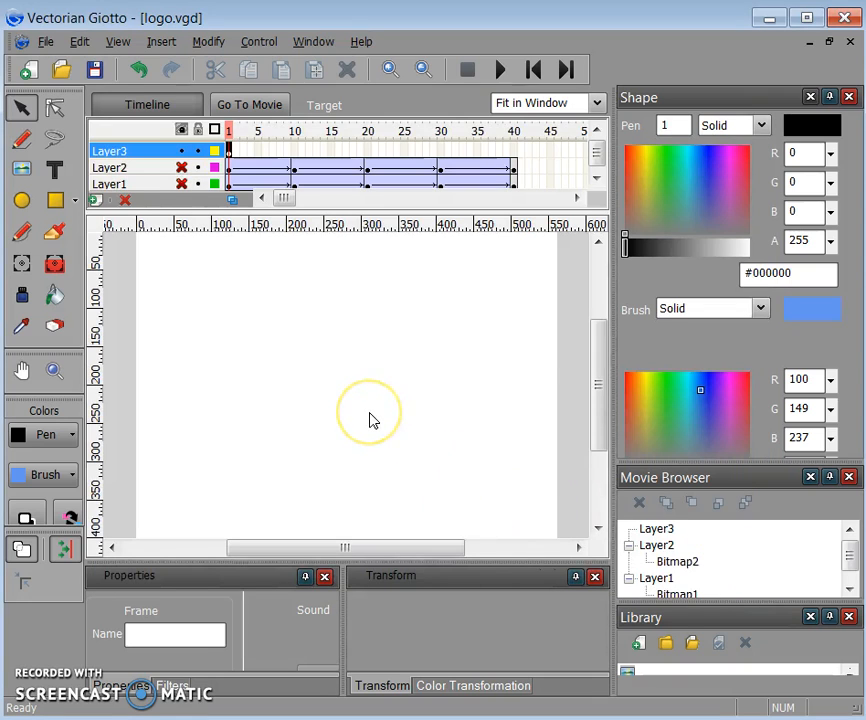
- Close the File menu without exporting to Flash and select the Text tool
left_click(46, 44)
left_click(152, 298)
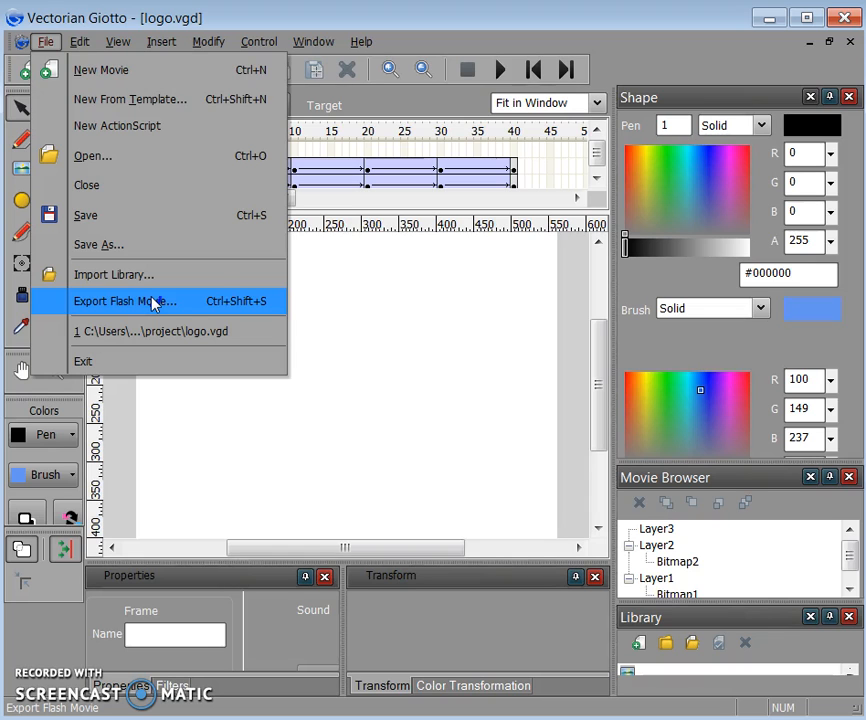
left_click(352, 317)
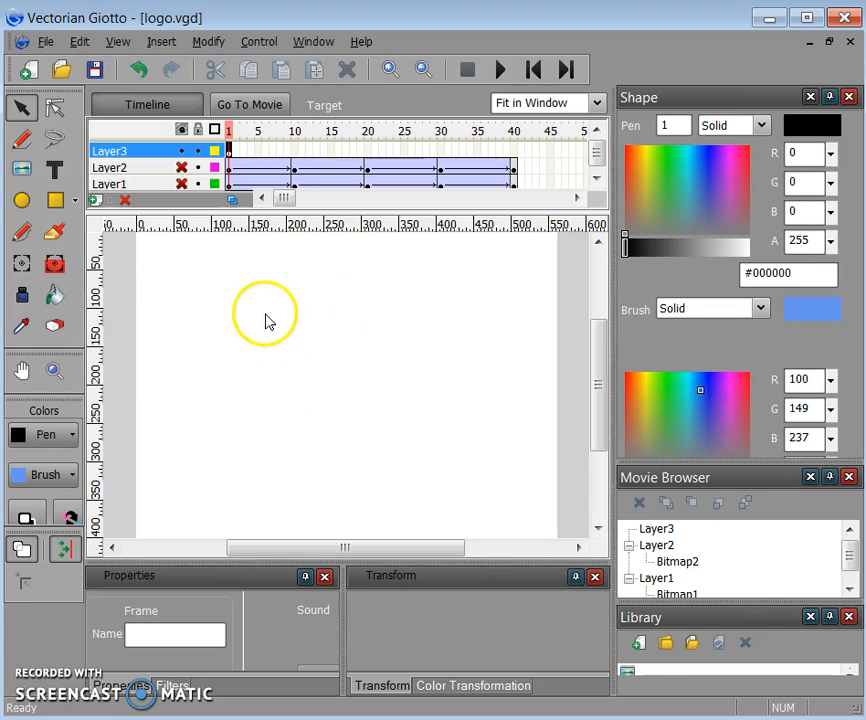
left_click(54, 170)
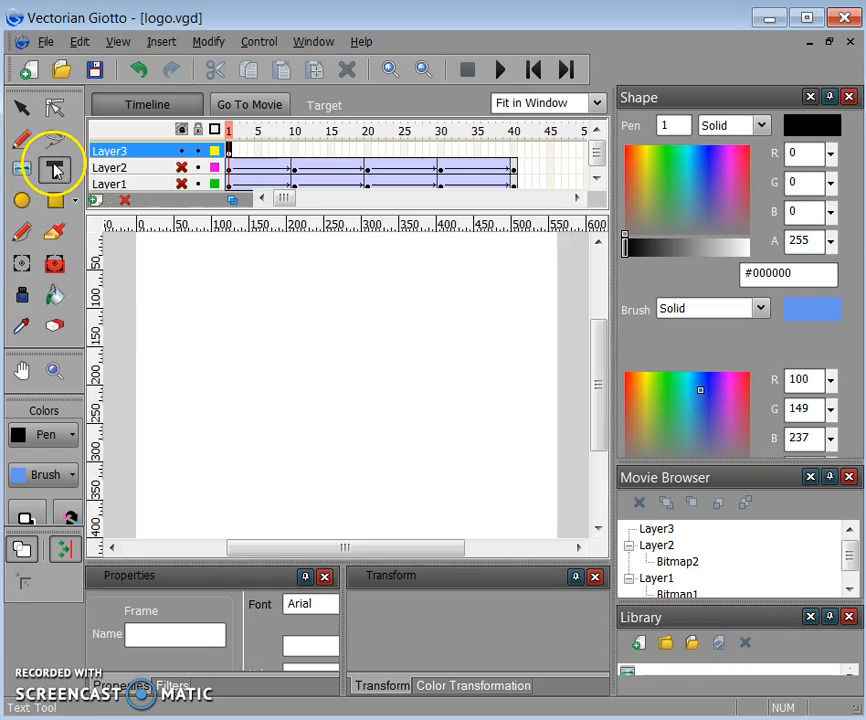
- Widen the properties panel and set the text font to Calibri
left_click_drag(343, 600, 535, 605)
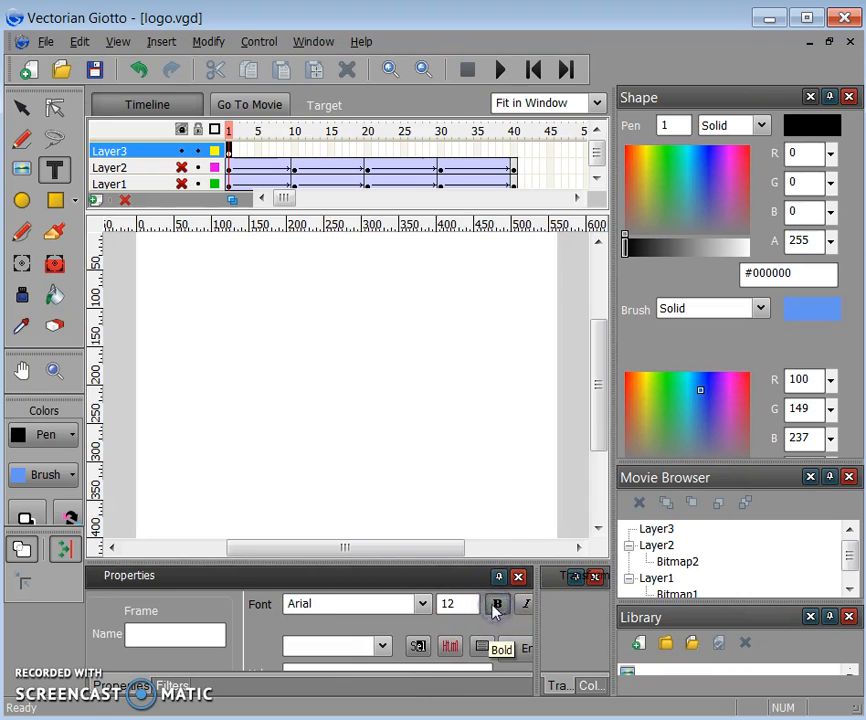
double_click(453, 601)
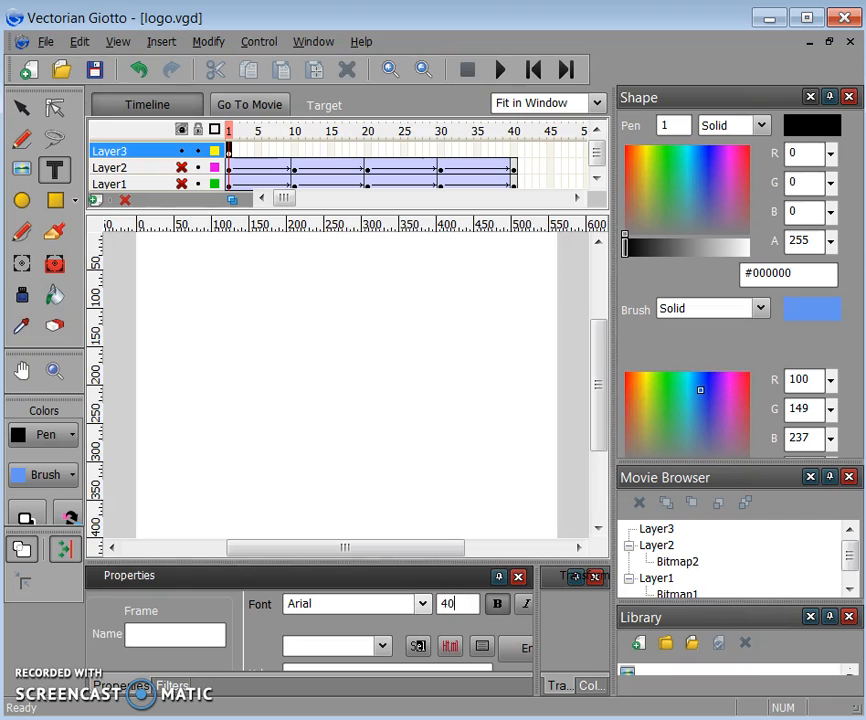
left_click(424, 604)
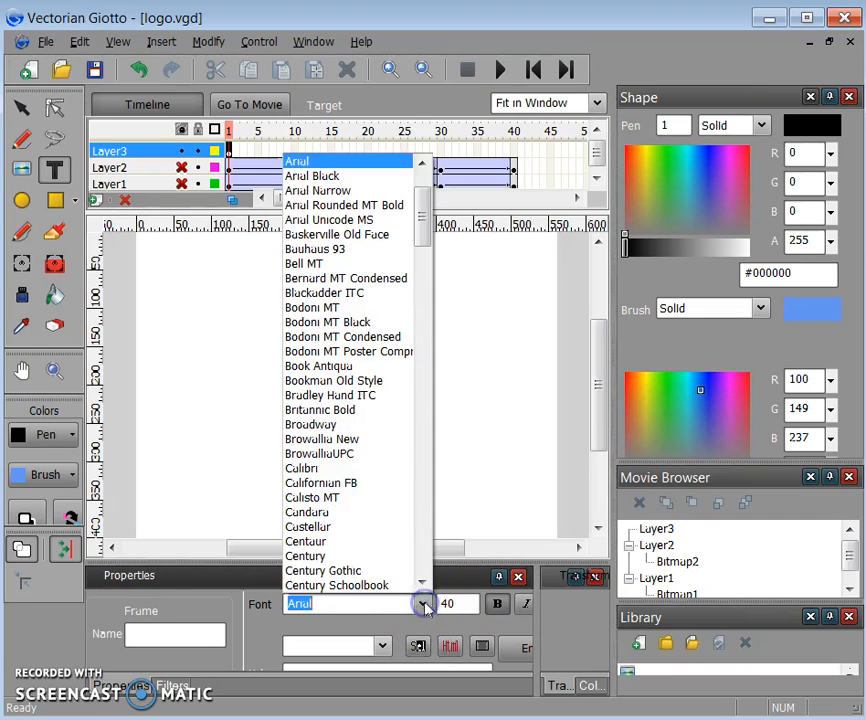
left_click(368, 467)
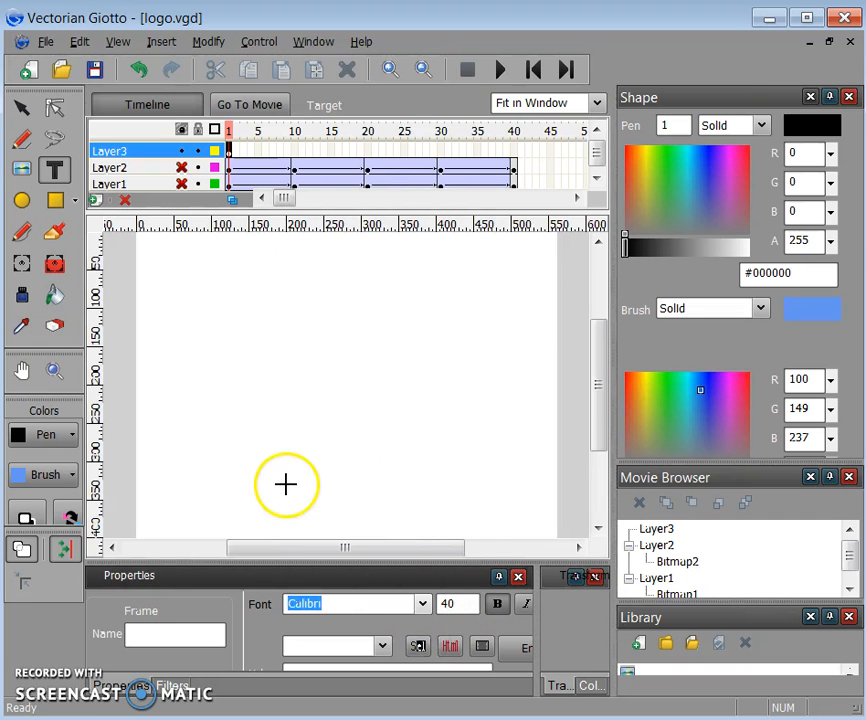
- Type 'MLP:FIM' on the stage and drag the text toward the stage centre
left_click(204, 381)
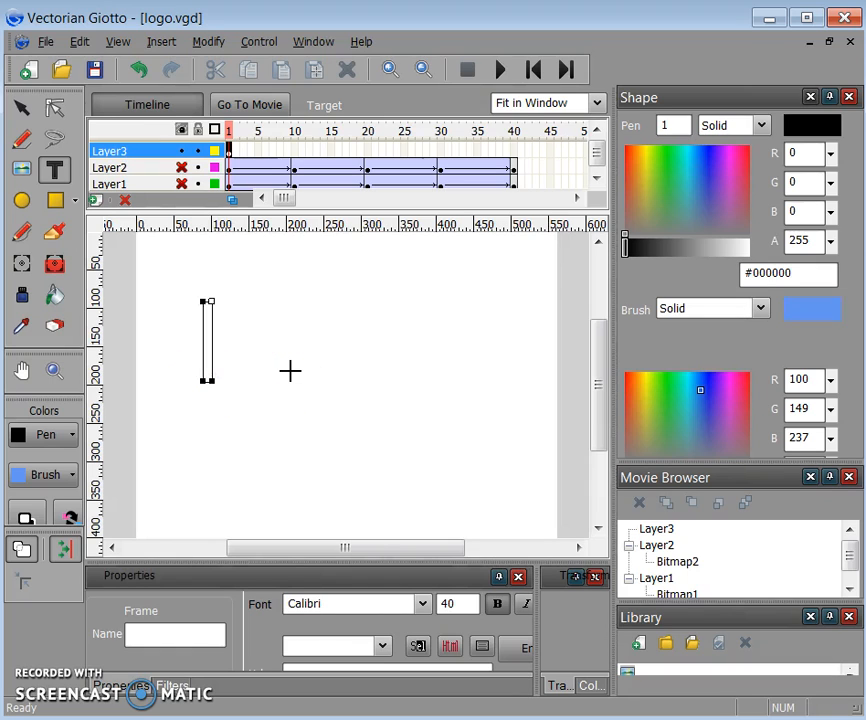
type("MLP")
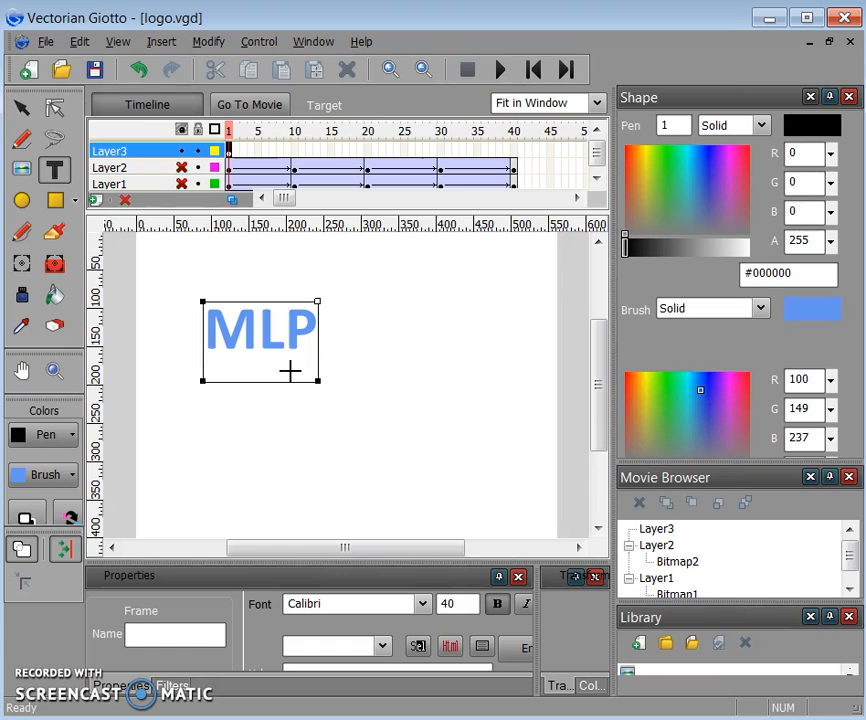
type(":FI")
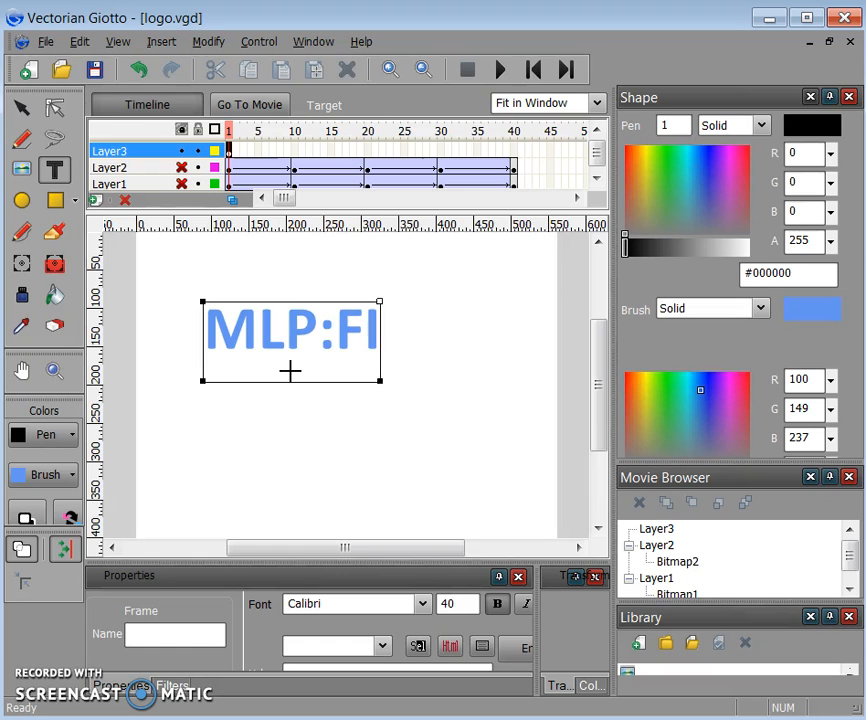
type("M")
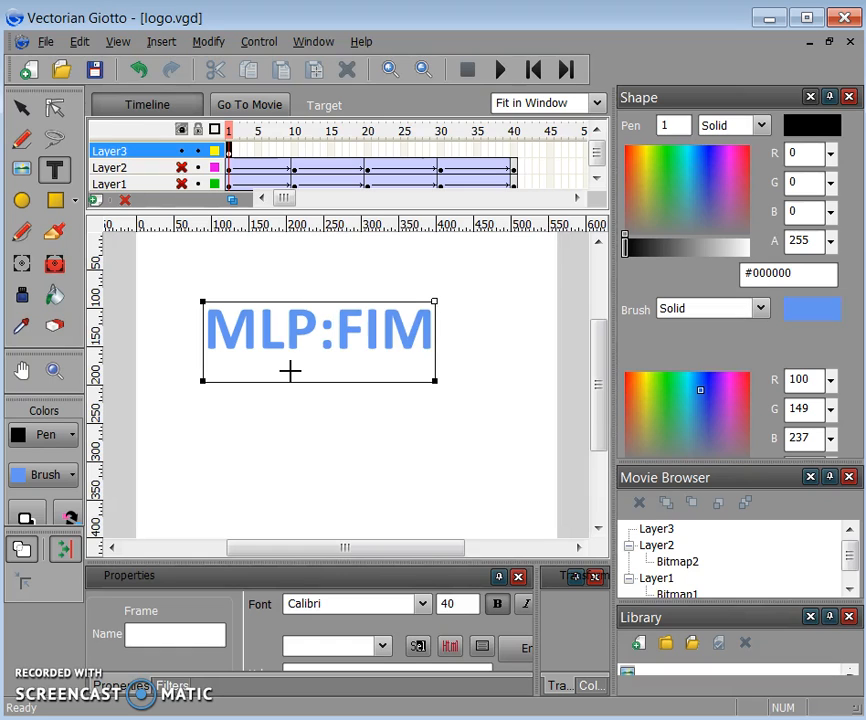
left_click(358, 302)
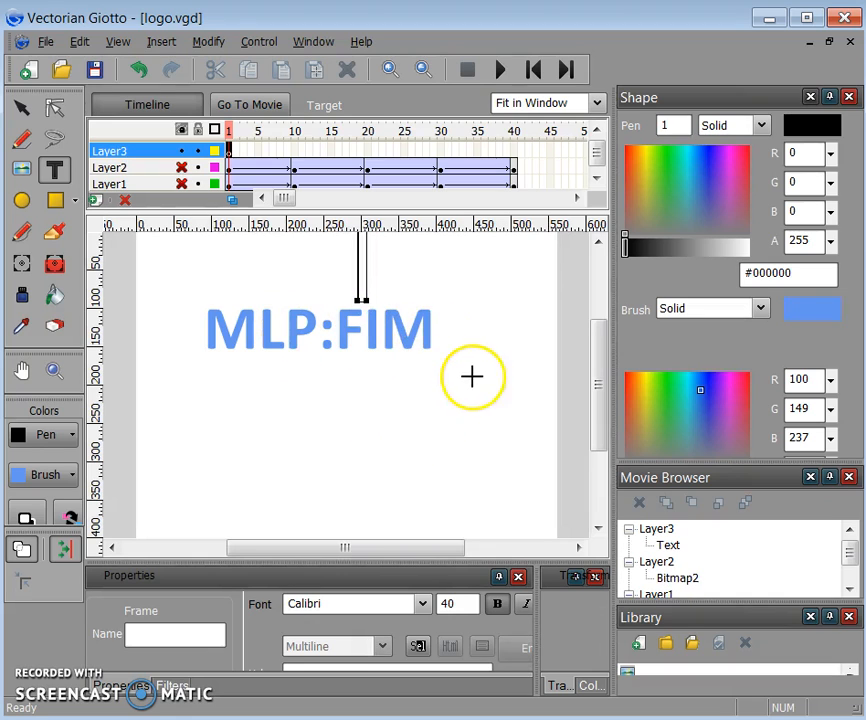
left_click(21, 107)
left_click_drag(290, 319, 325, 358)
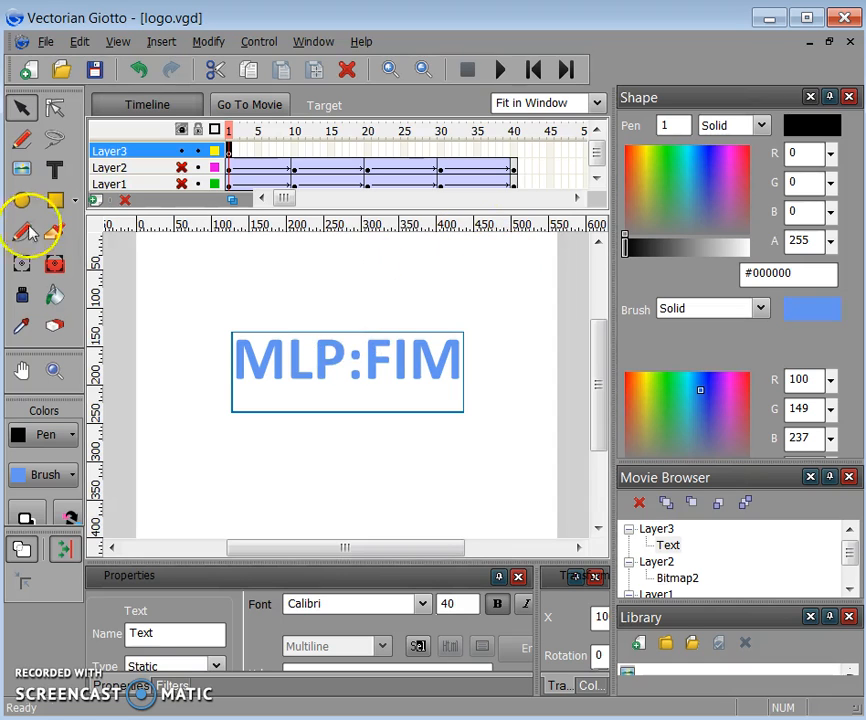
- Insert a keyframe at frame 40 on Layer3 to hold the MLP:FIM text
right_click(515, 157)
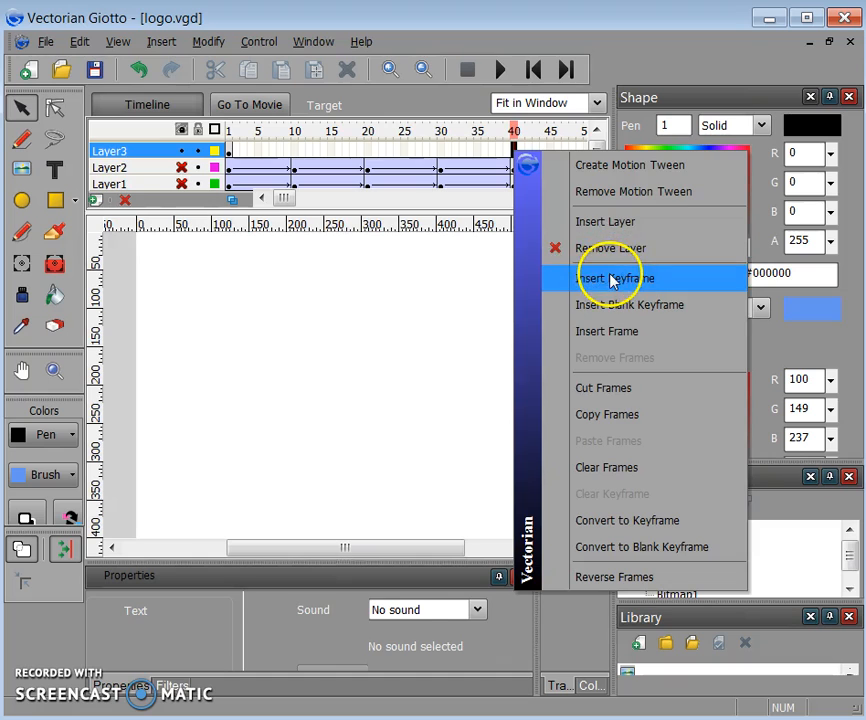
left_click(613, 279)
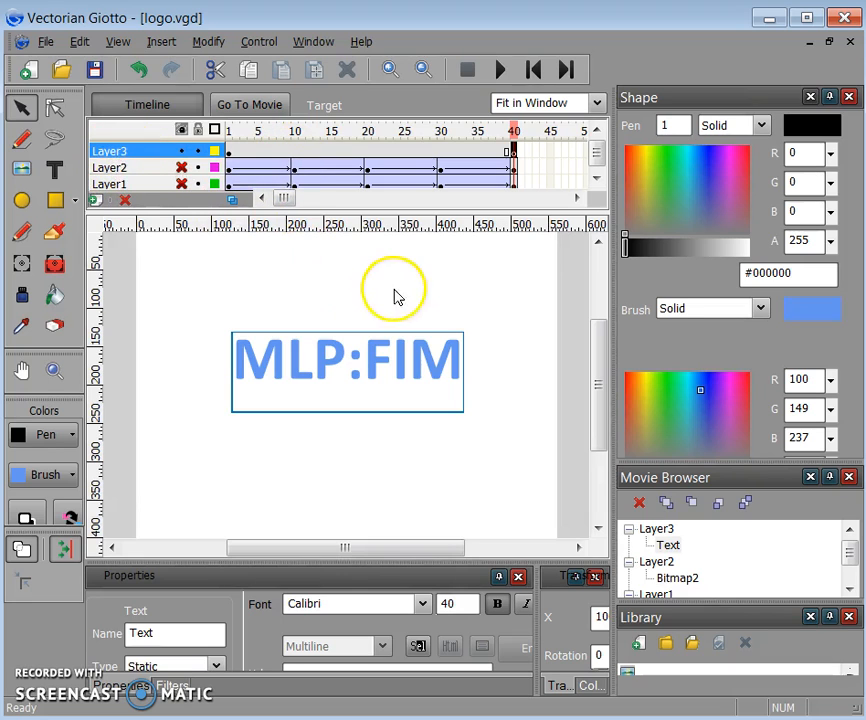
- Set the stage background to light blue in Document properties
left_click(214, 41)
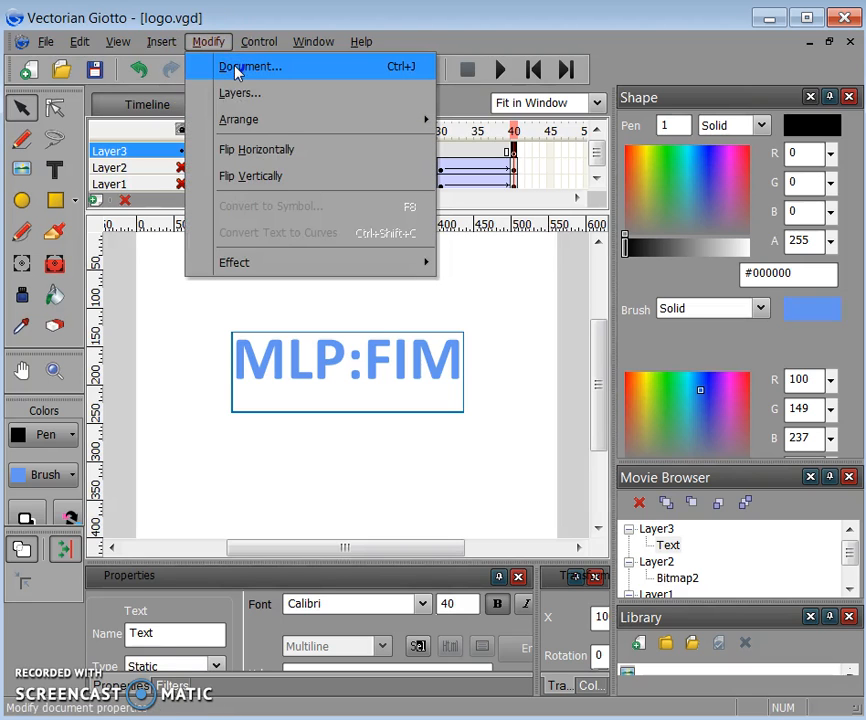
left_click(236, 67)
left_click(355, 280)
left_click(386, 328)
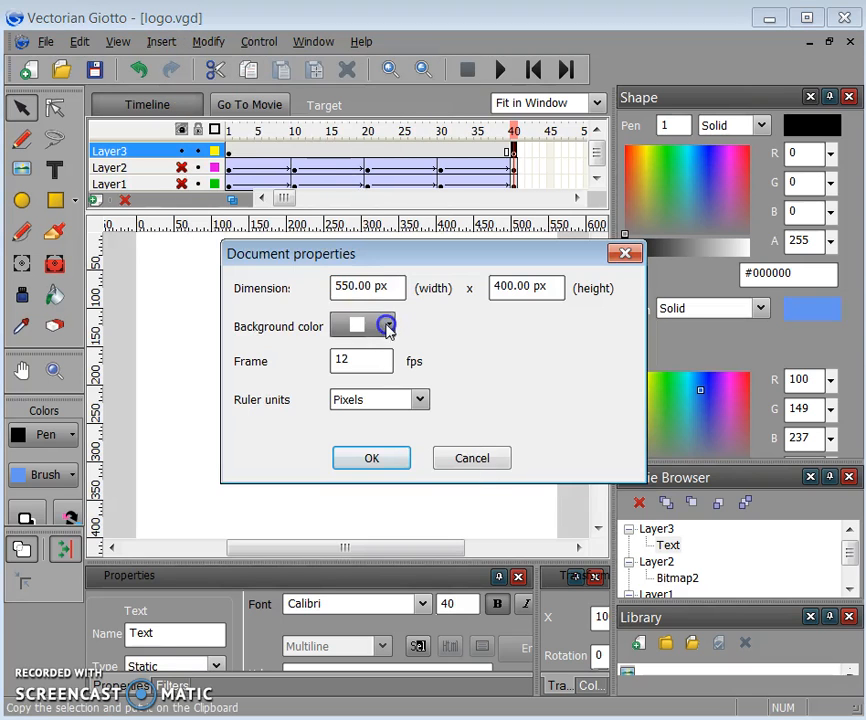
left_click(440, 418)
left_click(389, 464)
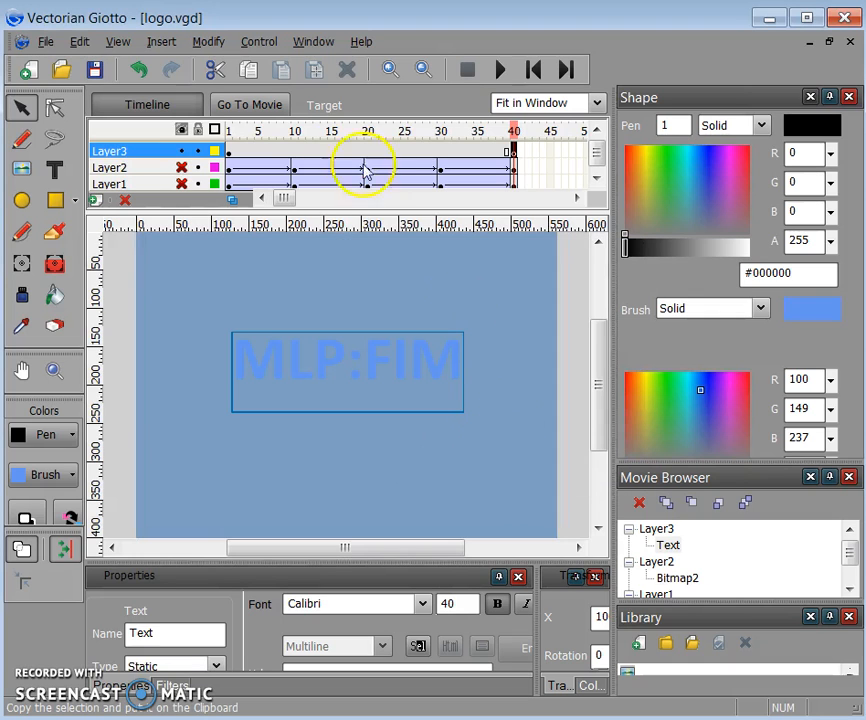
- Change the stage background to pink and make the cupcake layer, Layer2, visible
left_click(209, 42)
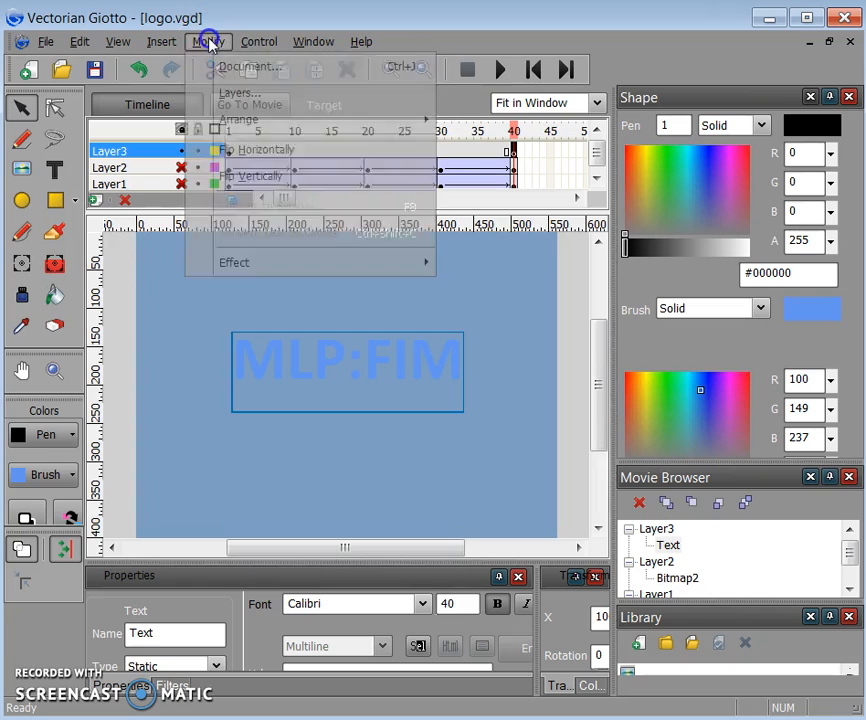
left_click(226, 64)
left_click(373, 287)
left_click(387, 326)
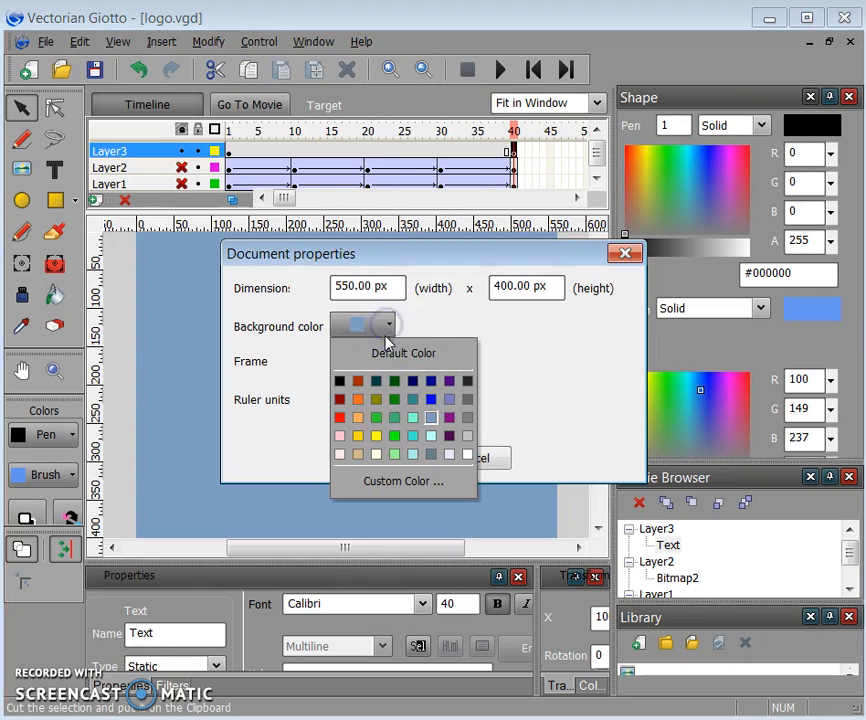
left_click(340, 437)
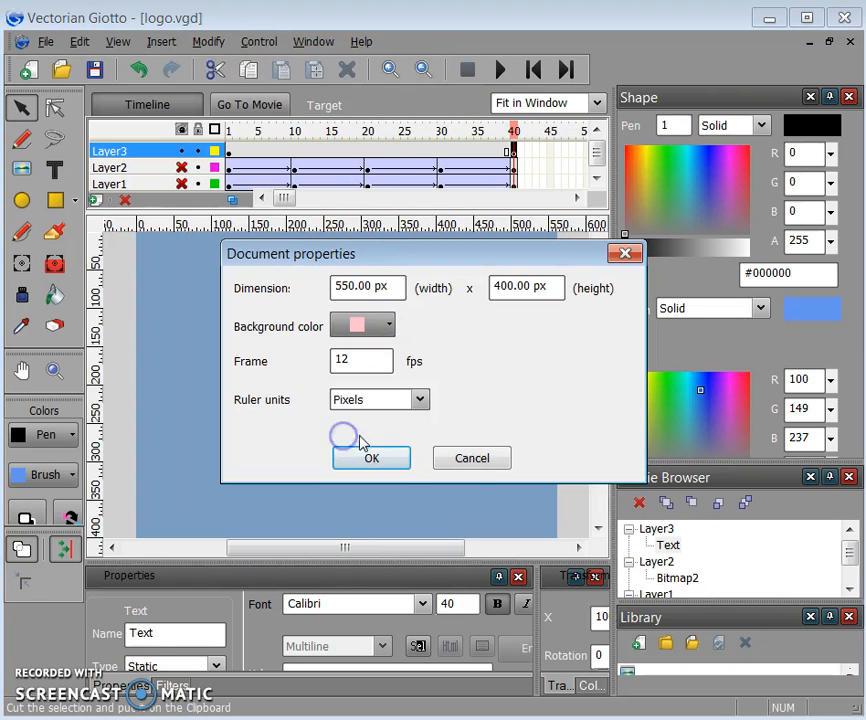
left_click(363, 459)
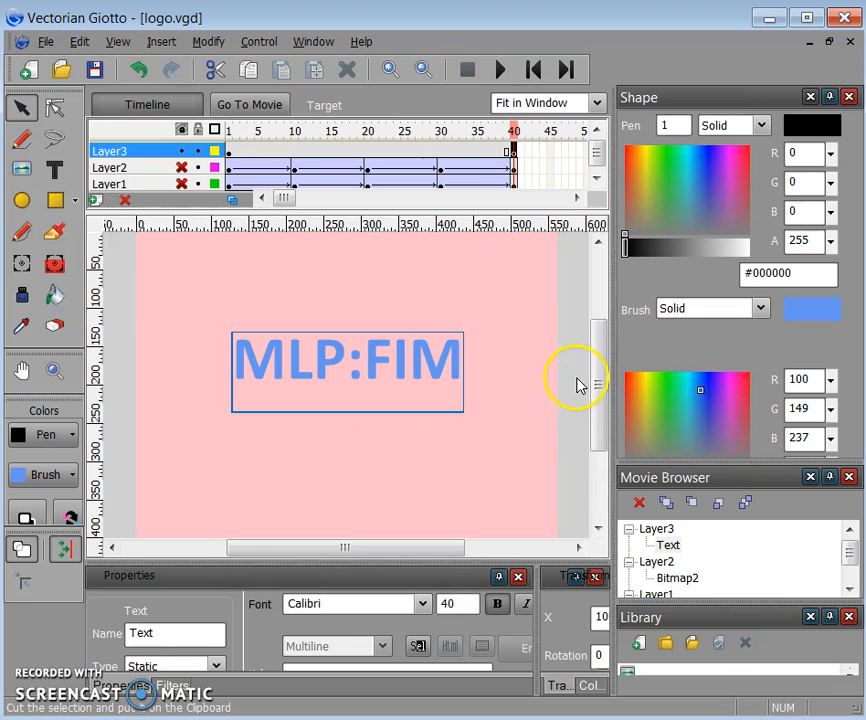
left_click(182, 168)
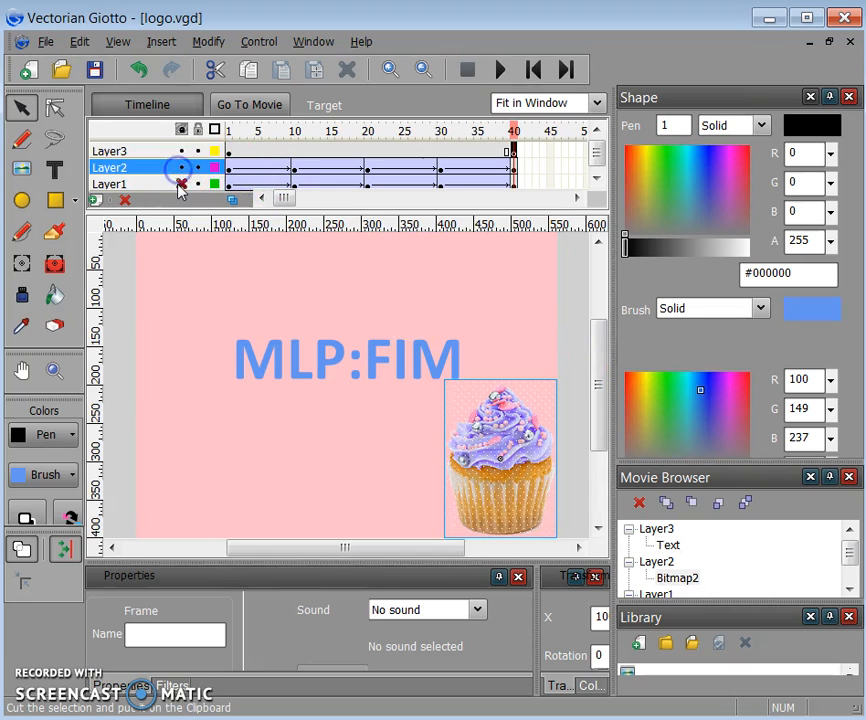
- Unhide the pony layer, Layer1, and play the animation preview from frame 1
left_click(181, 184)
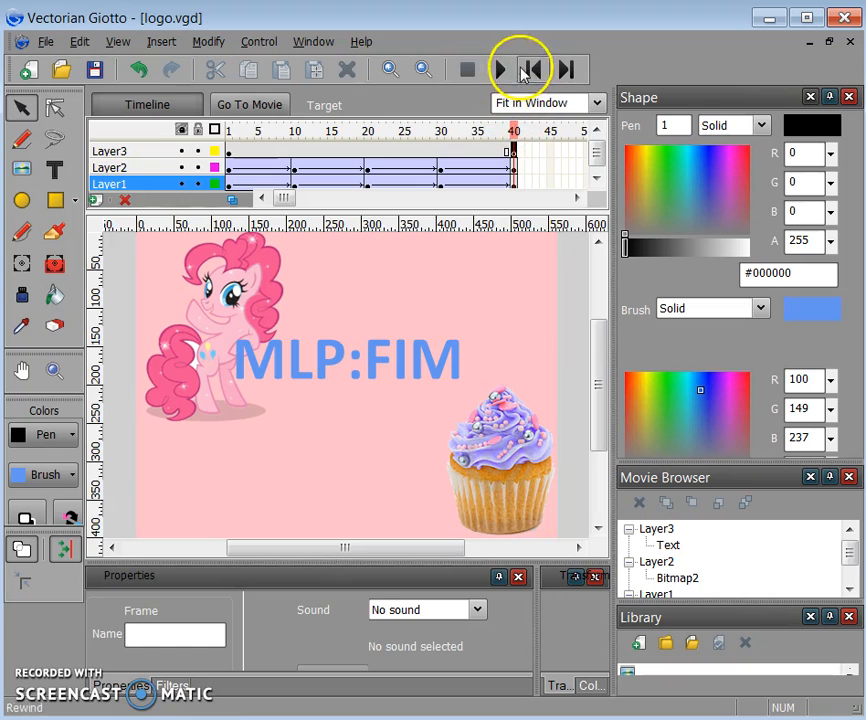
left_click(503, 72)
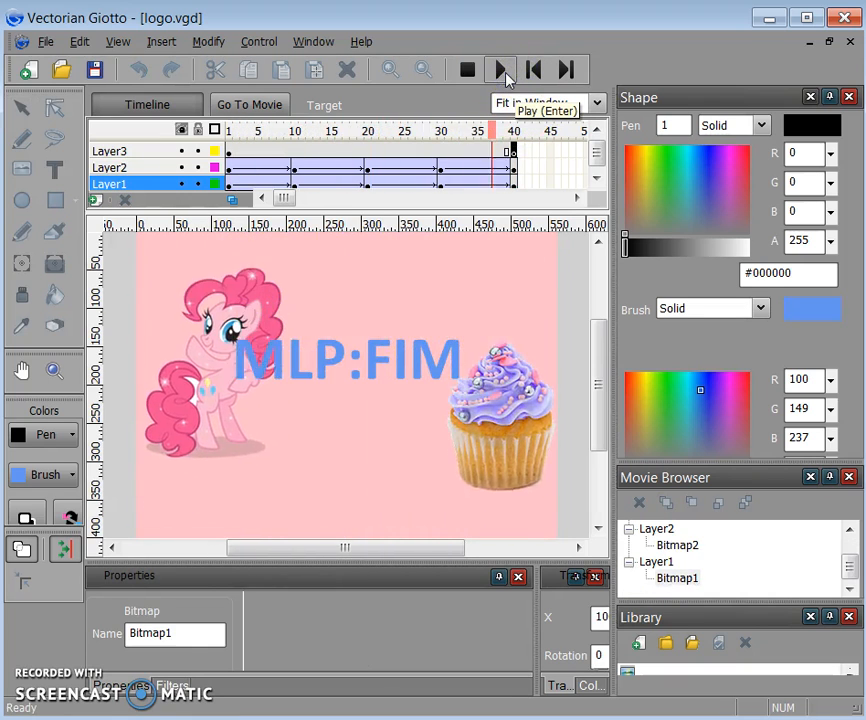
- Export the Flash movie as logo.swf without compression
left_click(46, 42)
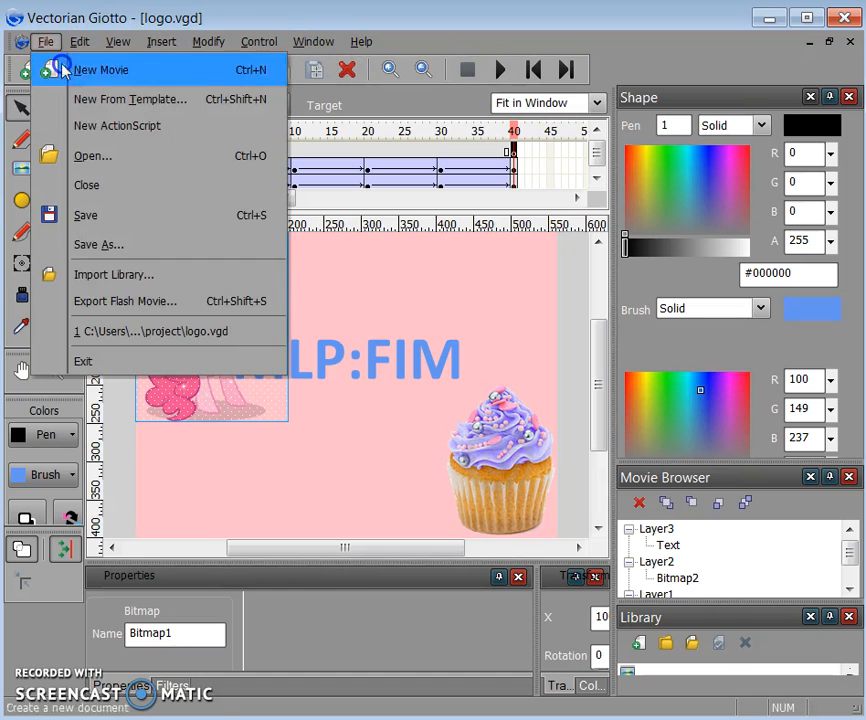
left_click(140, 301)
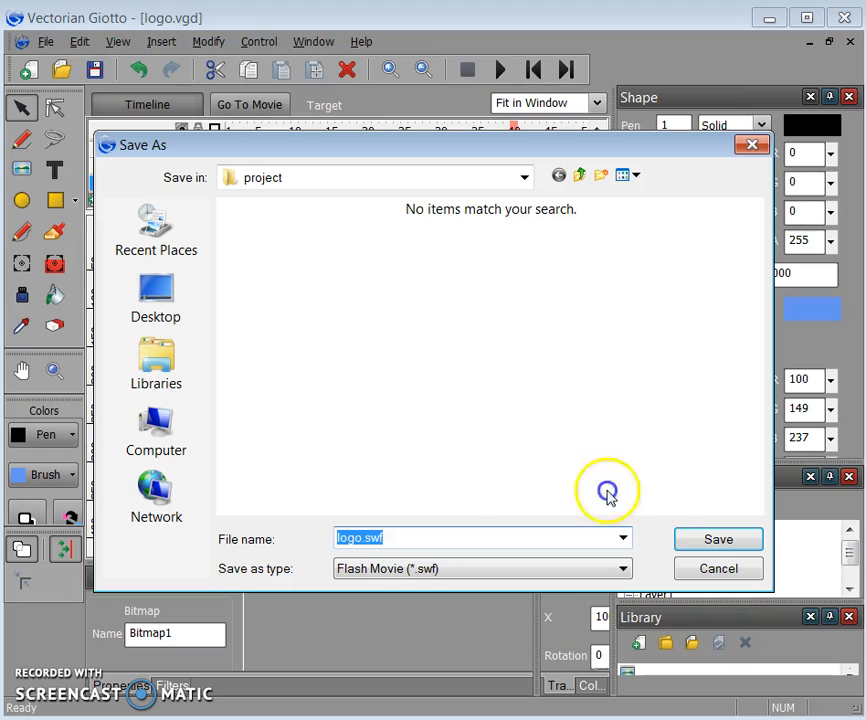
left_click(701, 541)
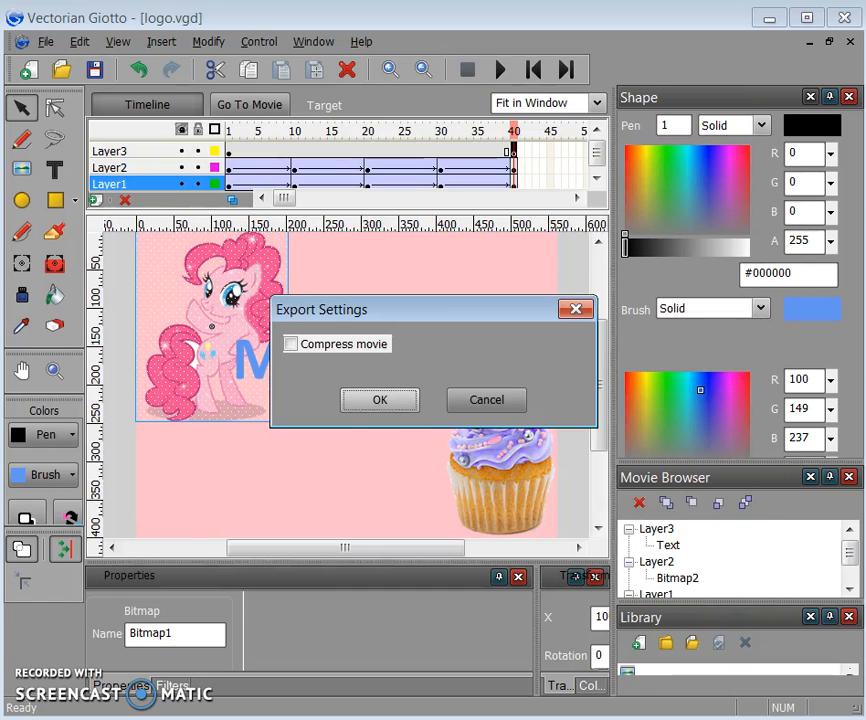
left_click(380, 400)
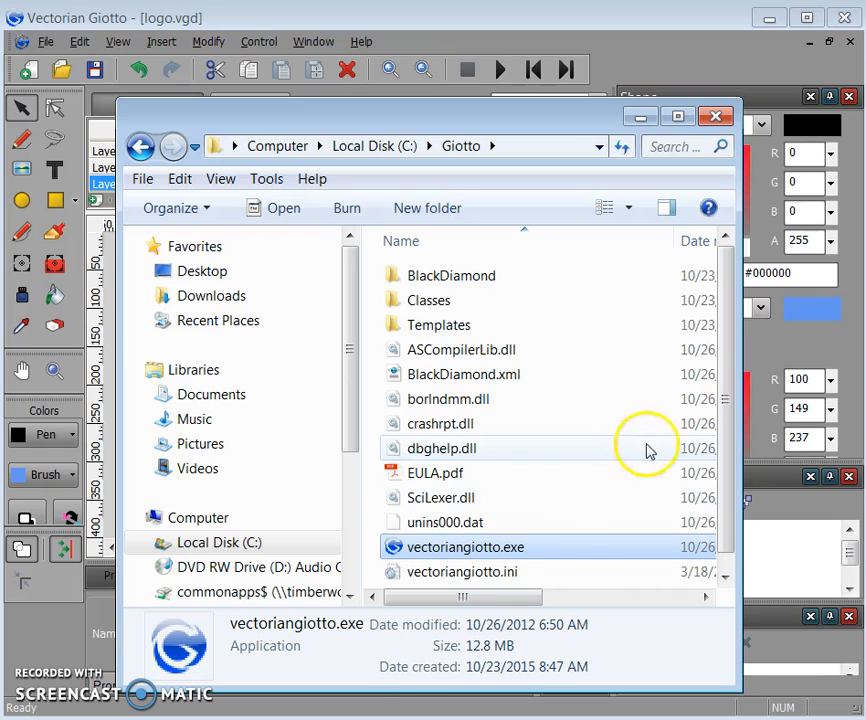
- Open logo.swf from the project folder on the Desktop so it plays in the browser
left_click(203, 271)
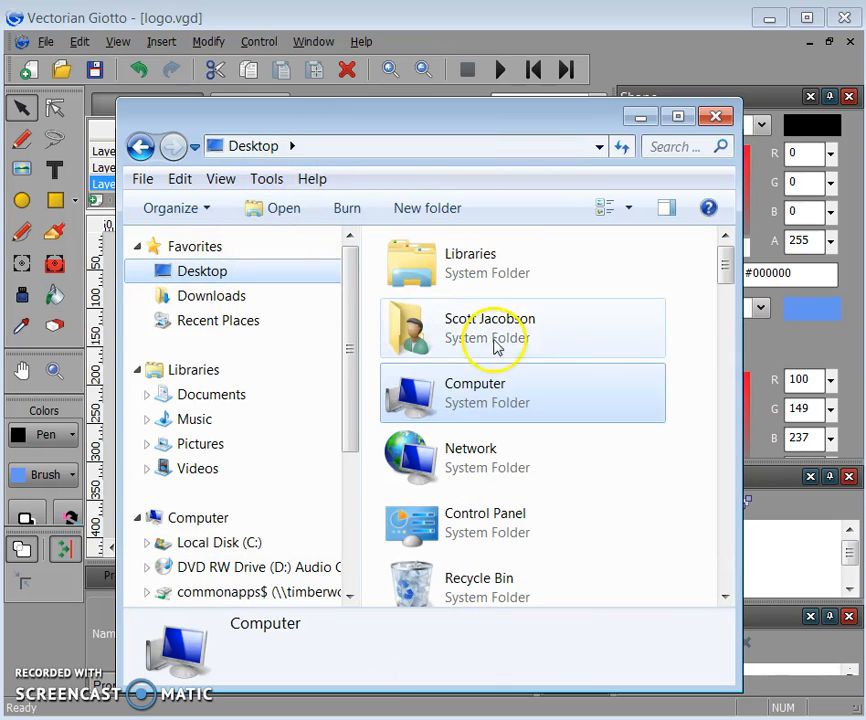
left_click_drag(730, 280, 724, 448)
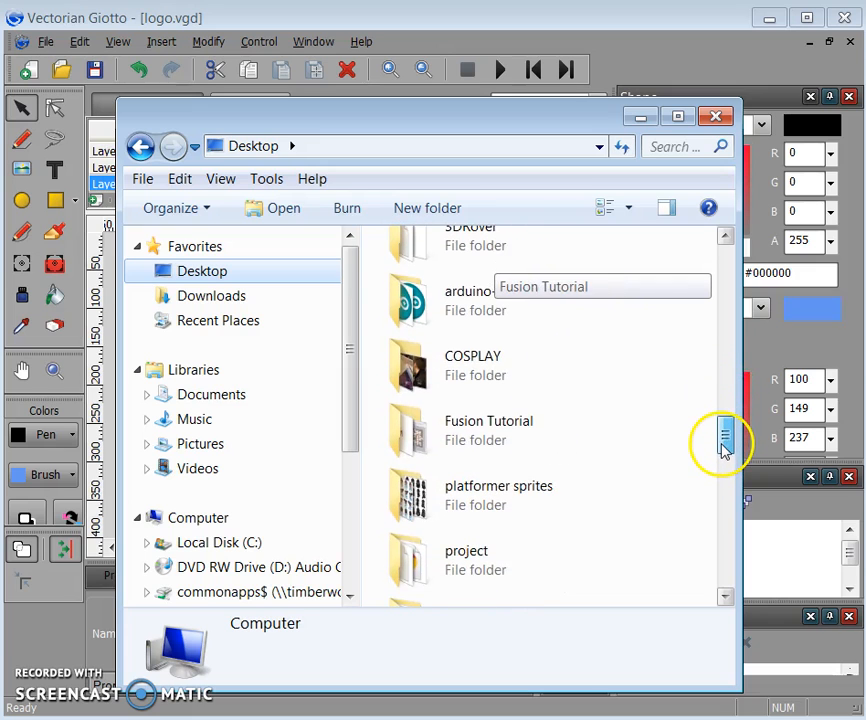
double_click(469, 557)
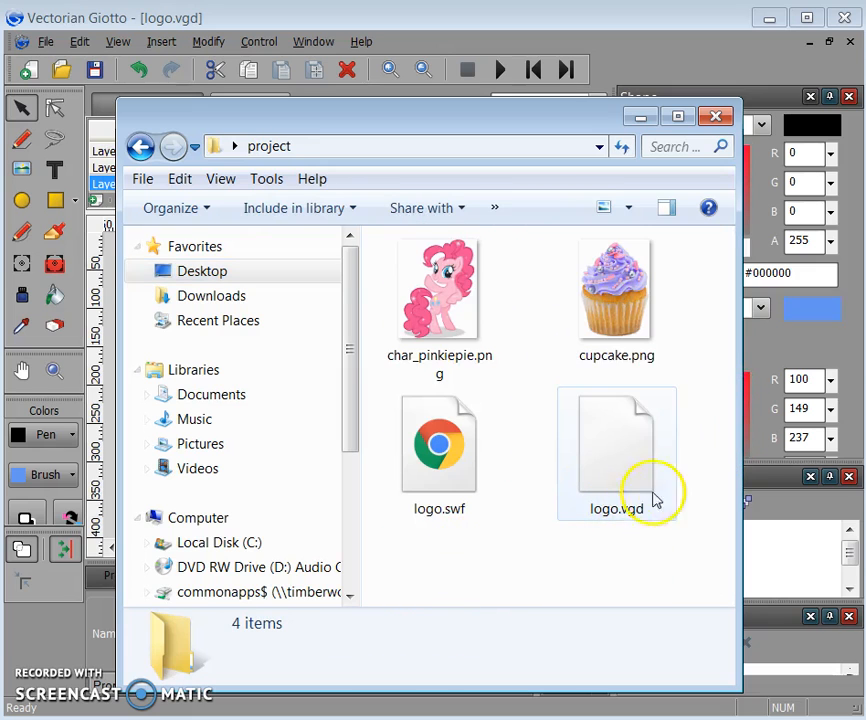
double_click(439, 457)
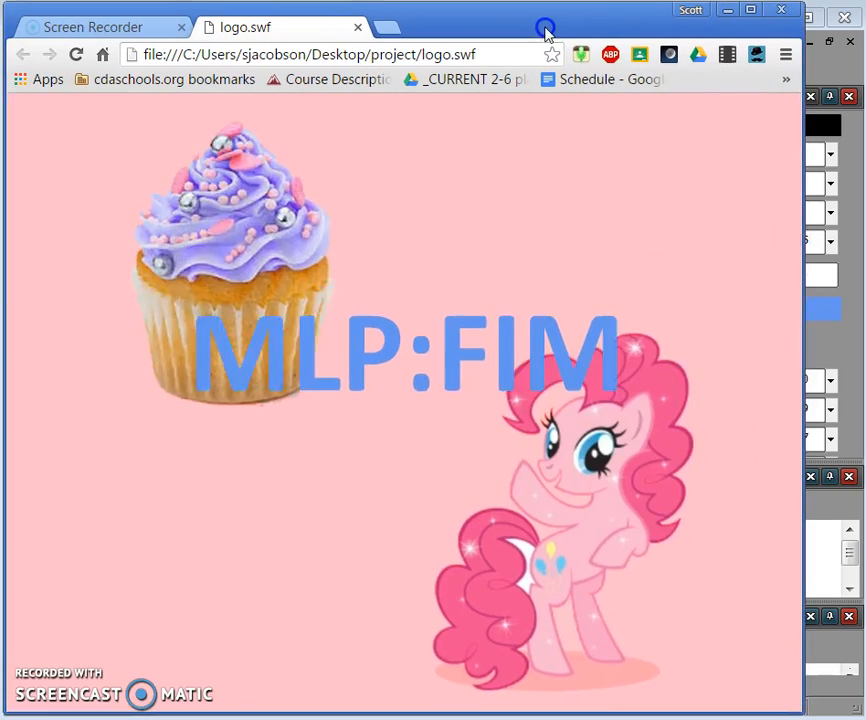
left_click_drag(545, 28, 548, 26)
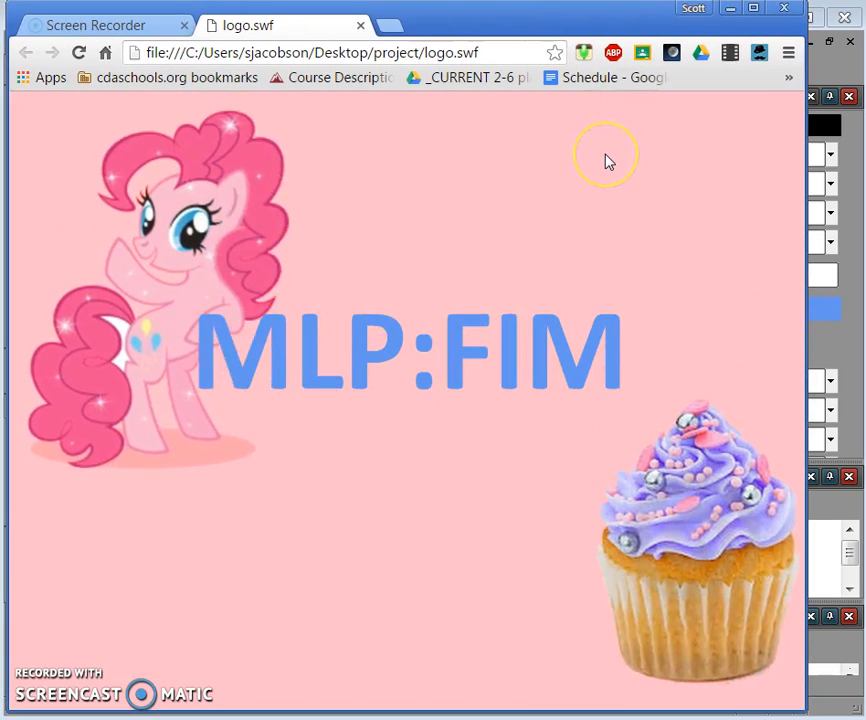